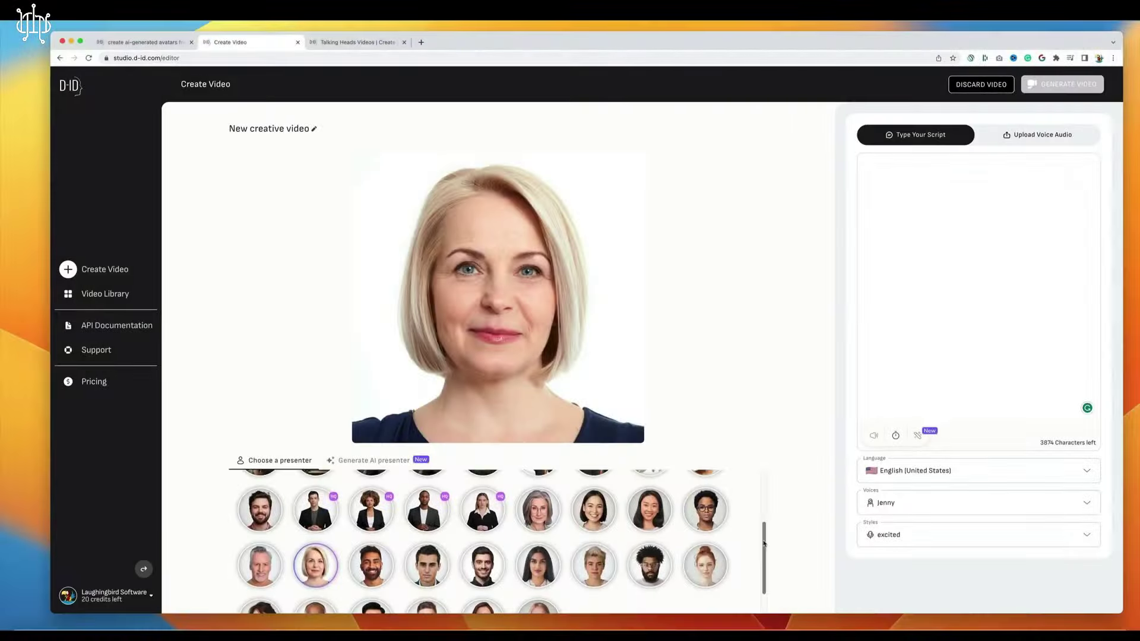
- Try the short-haired blonde, suited man and bearded man avatars, then pick the long-haired blonde woman
scroll(764, 546, down, 1)
drag(764, 546, 765, 559)
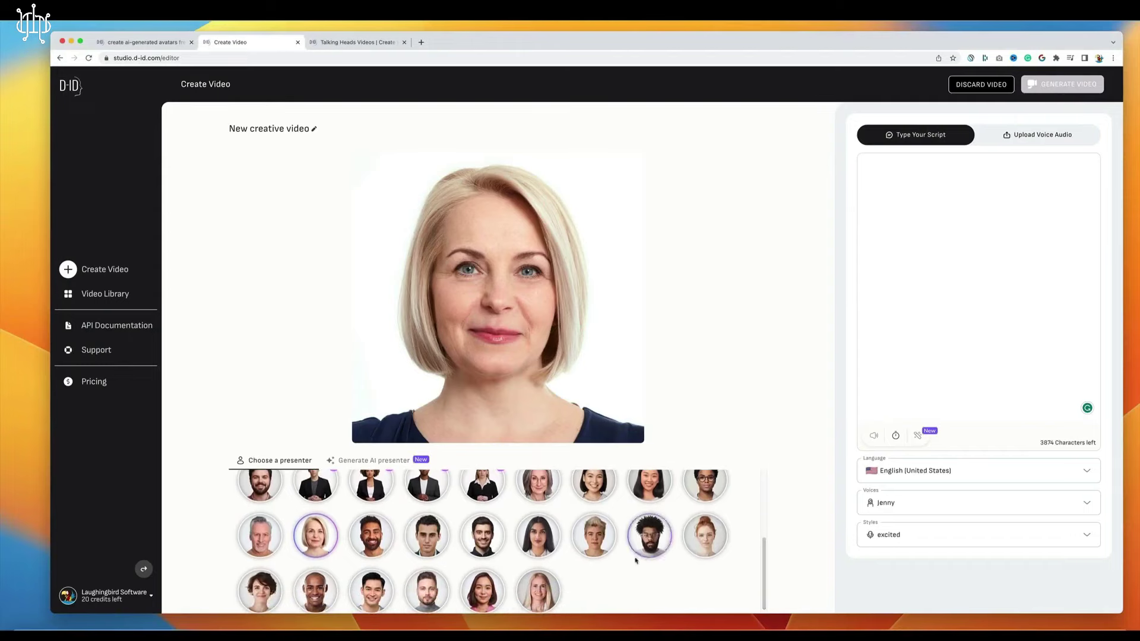
click(603, 549)
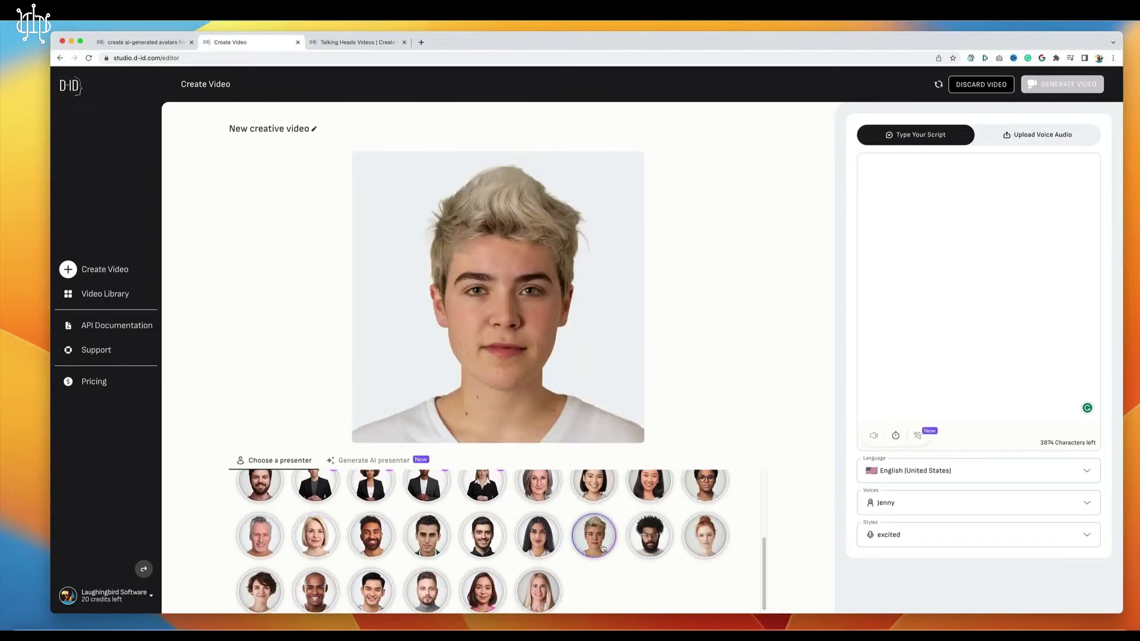
click(419, 549)
click(374, 543)
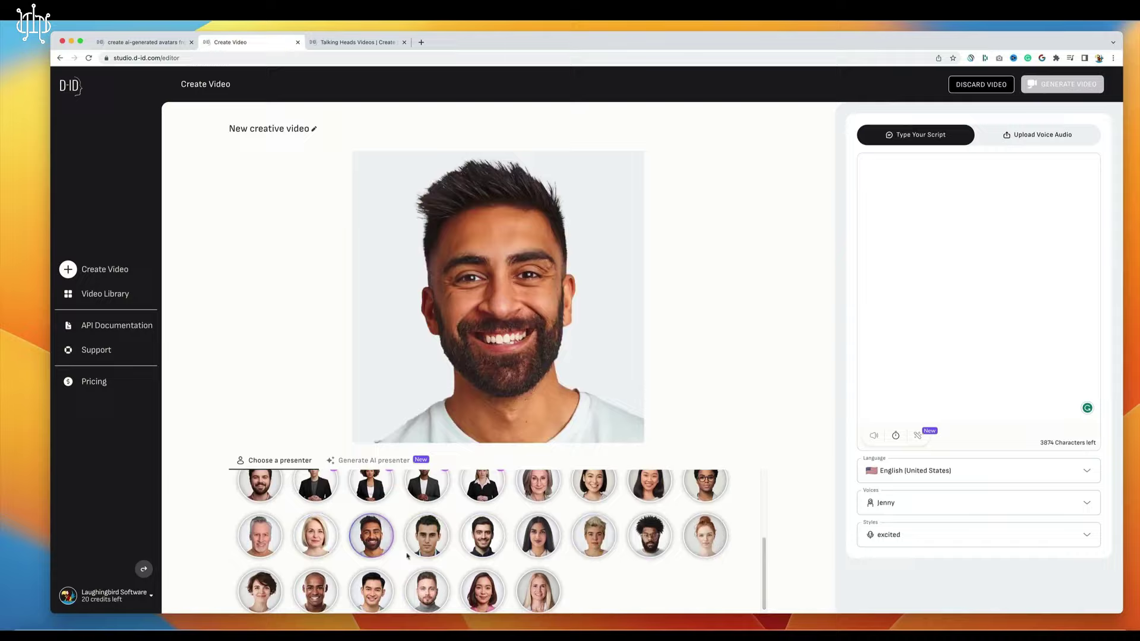
click(537, 600)
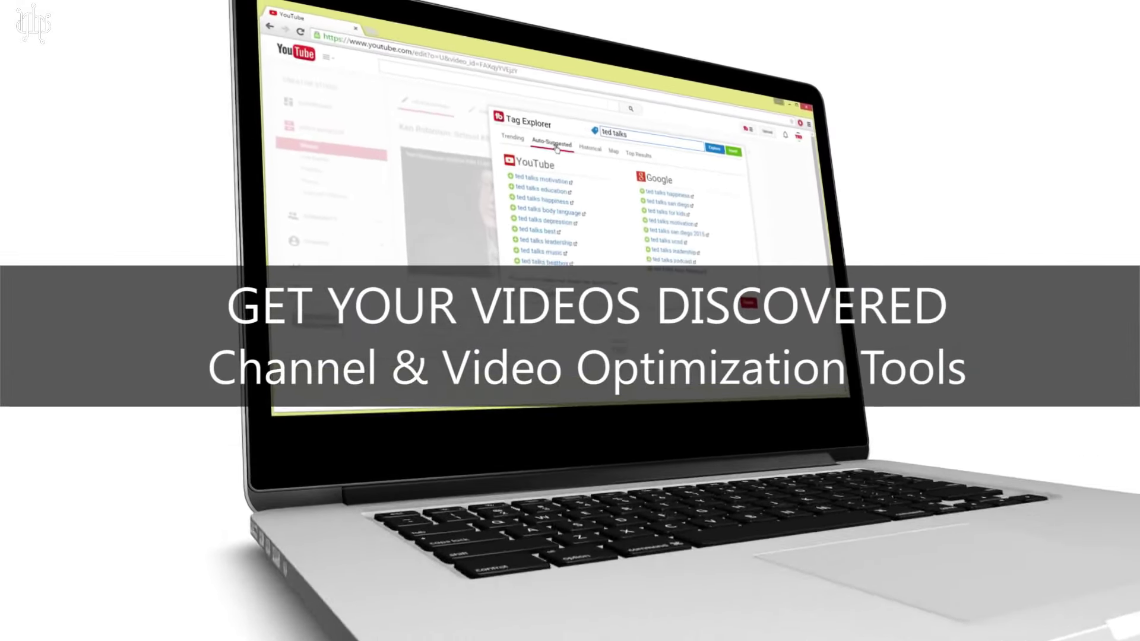
- Show top results for the 'ted talks' tag, then scroll Popular Tools & Features to Videolytics
click(631, 181)
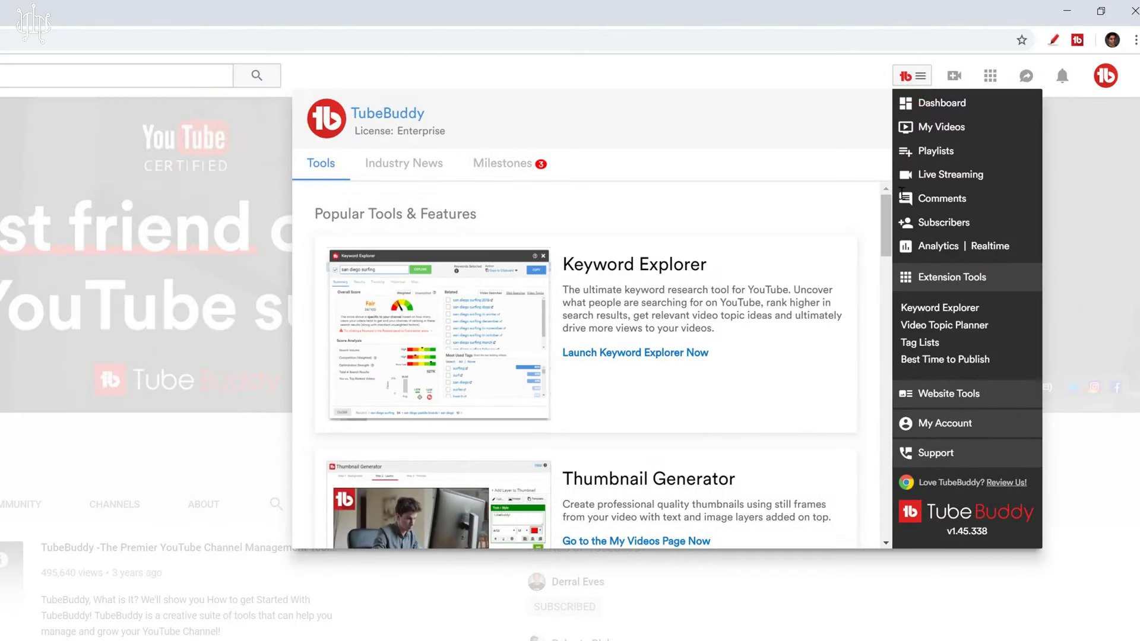
drag(889, 218, 886, 351)
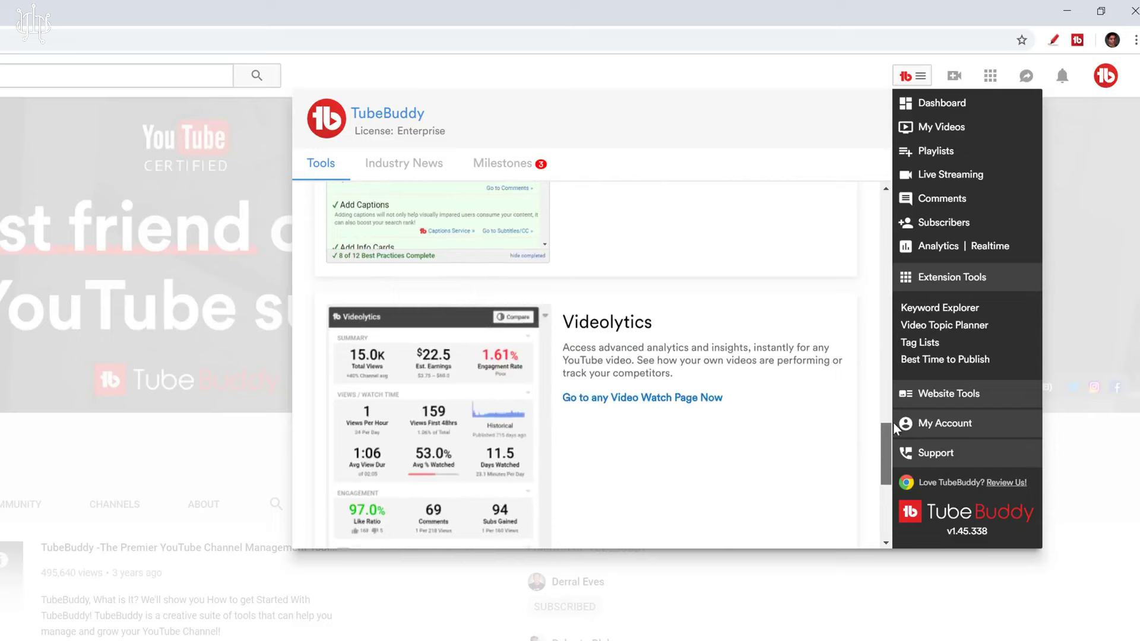
drag(898, 397, 895, 202)
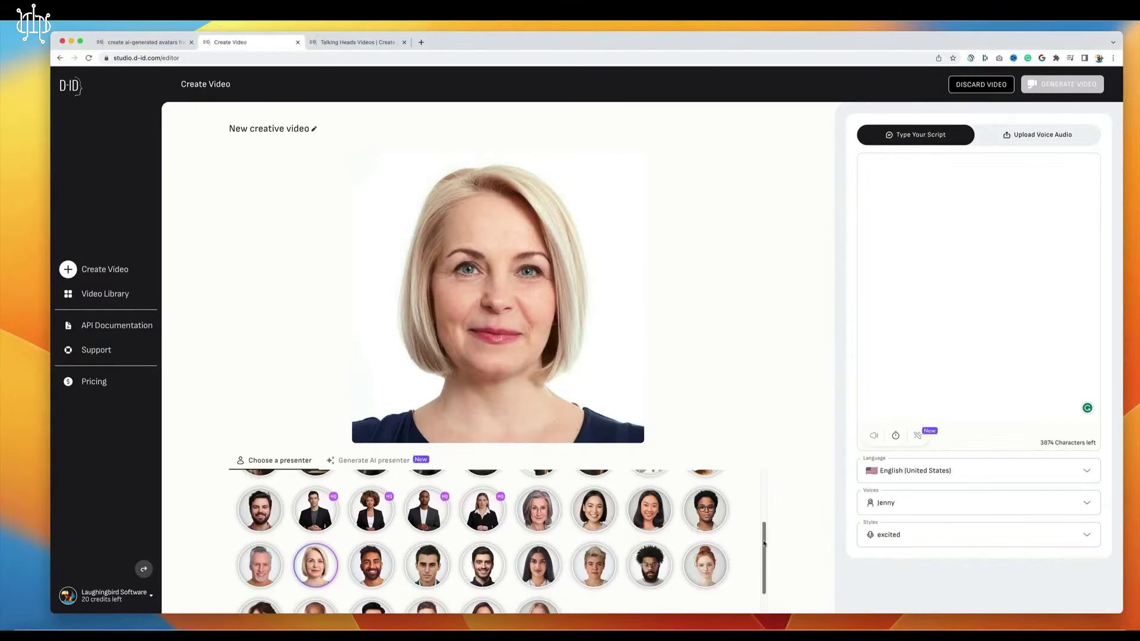
- Choose the blonde woman in the presenter grid's bottom row as the video's presenter
drag(764, 546, 765, 558)
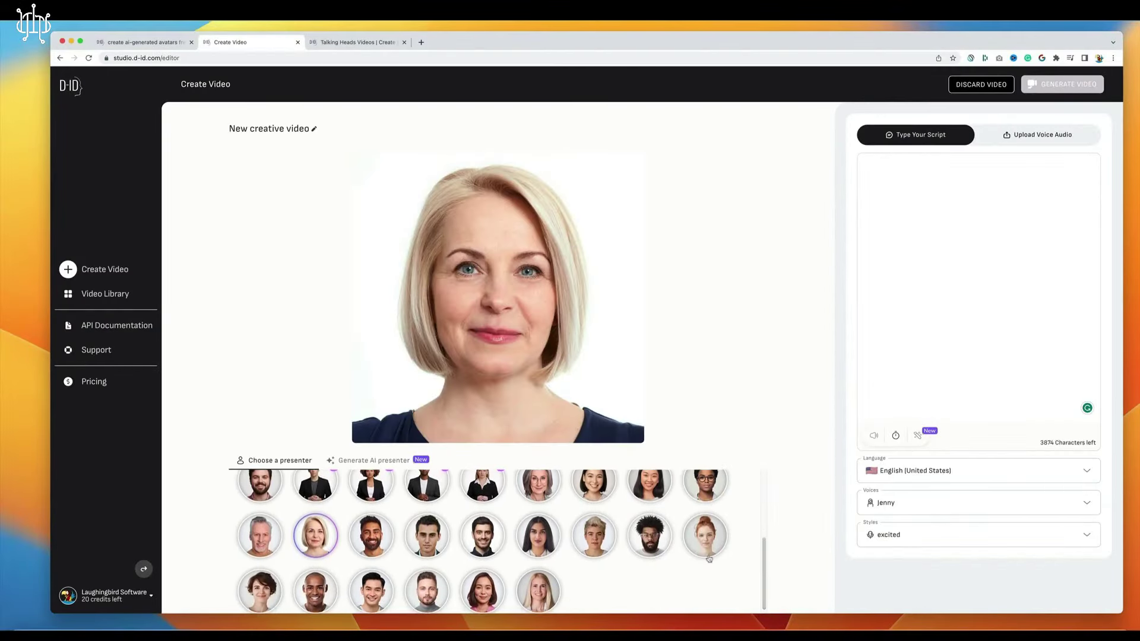
click(604, 549)
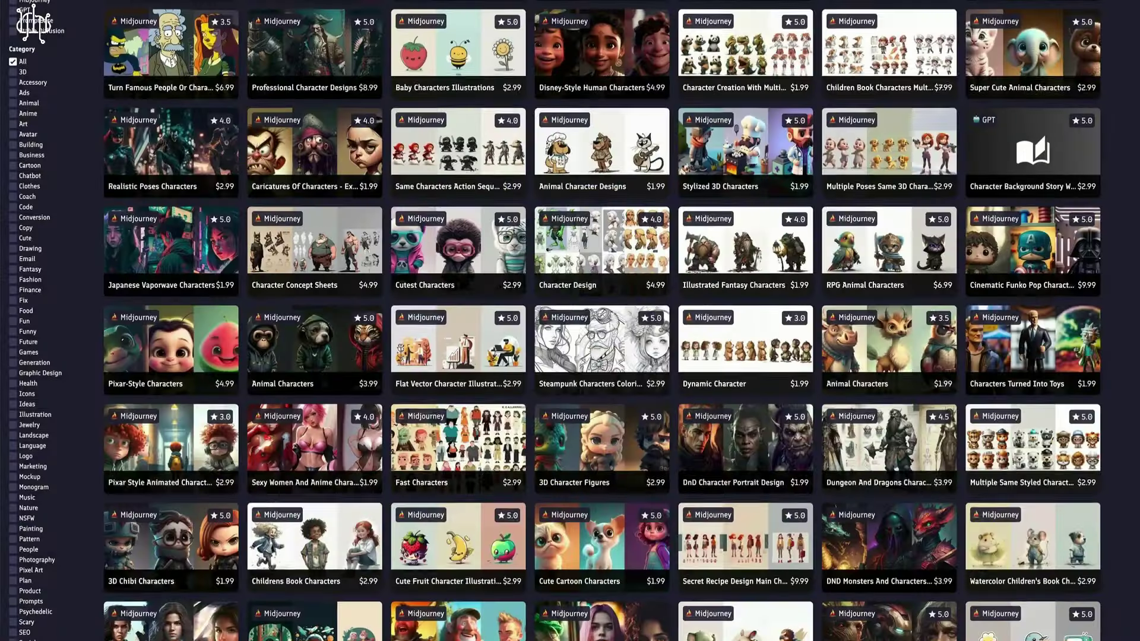
- Browse PromptBase character prompts, then add the white-haired DALL-E character image as a new presenter
scroll(1125, 79, down, 4)
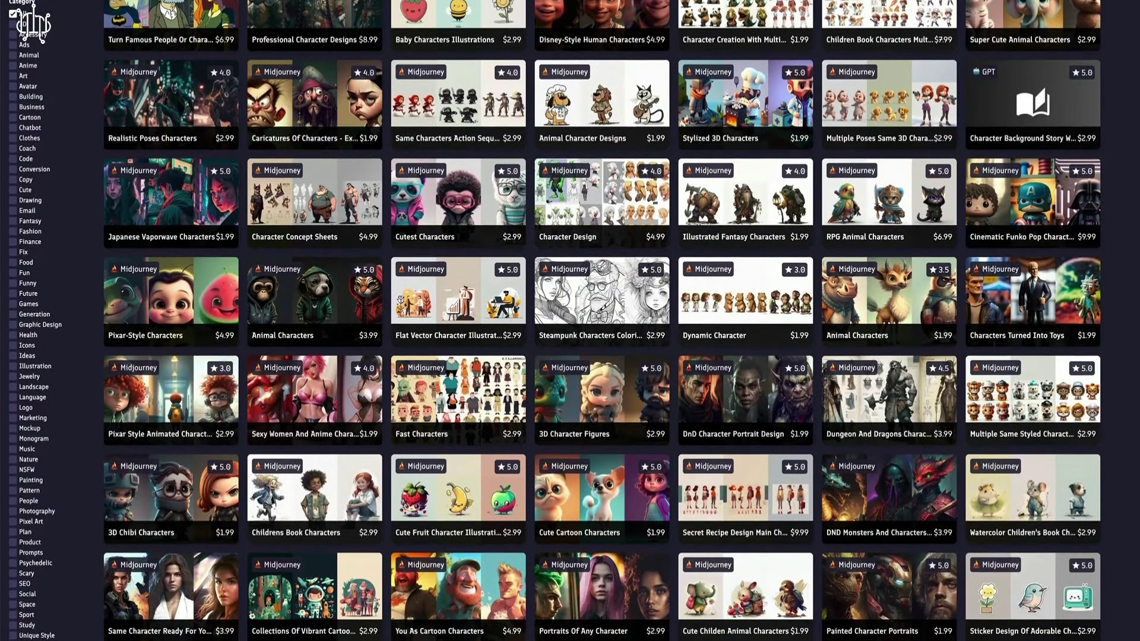
scroll(570, 321, down, 8)
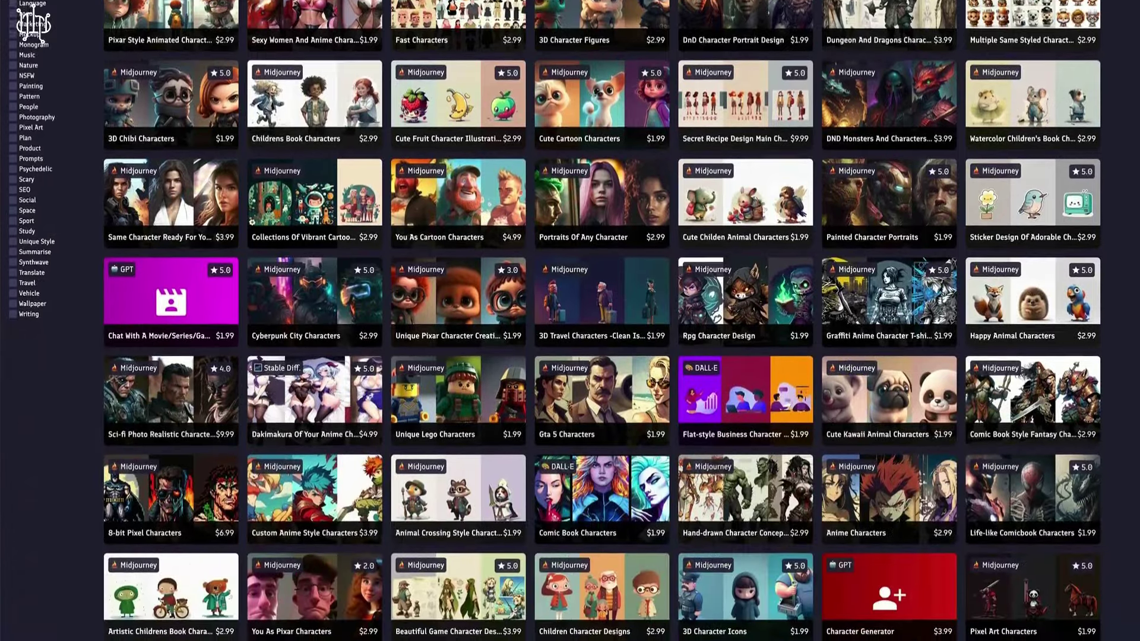
scroll(570, 321, down, 4)
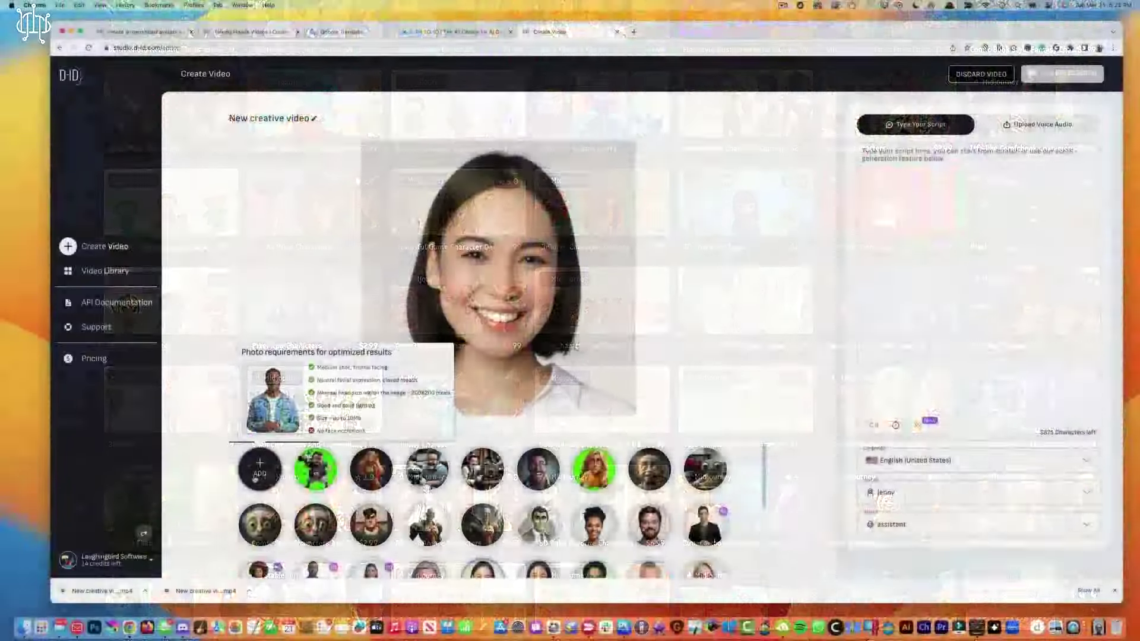
click(169, 472)
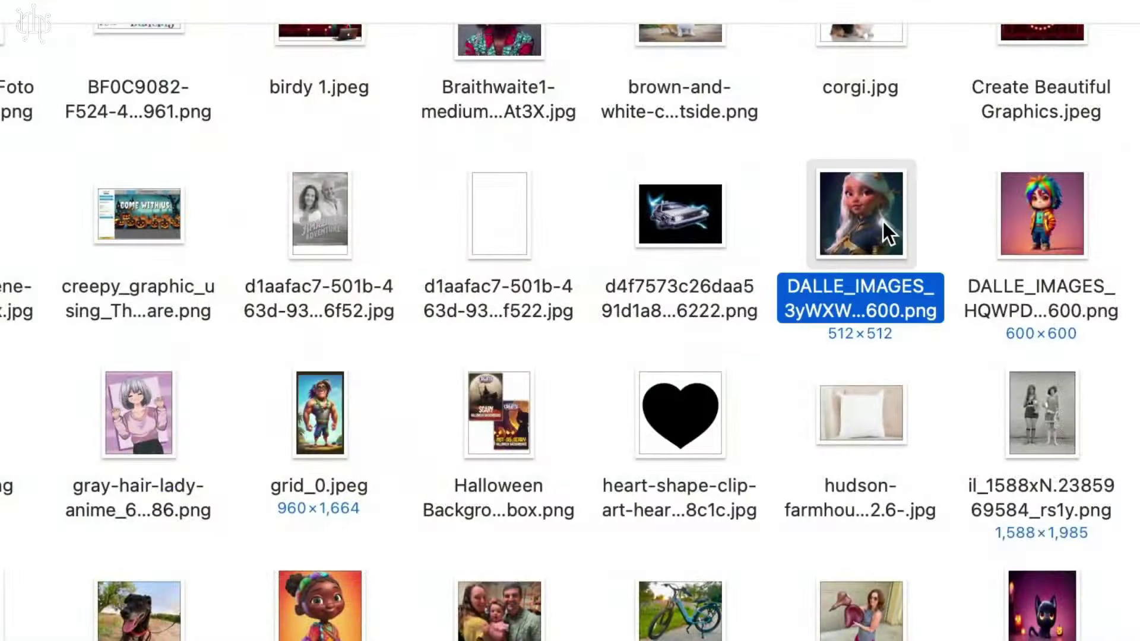
double_click(869, 212)
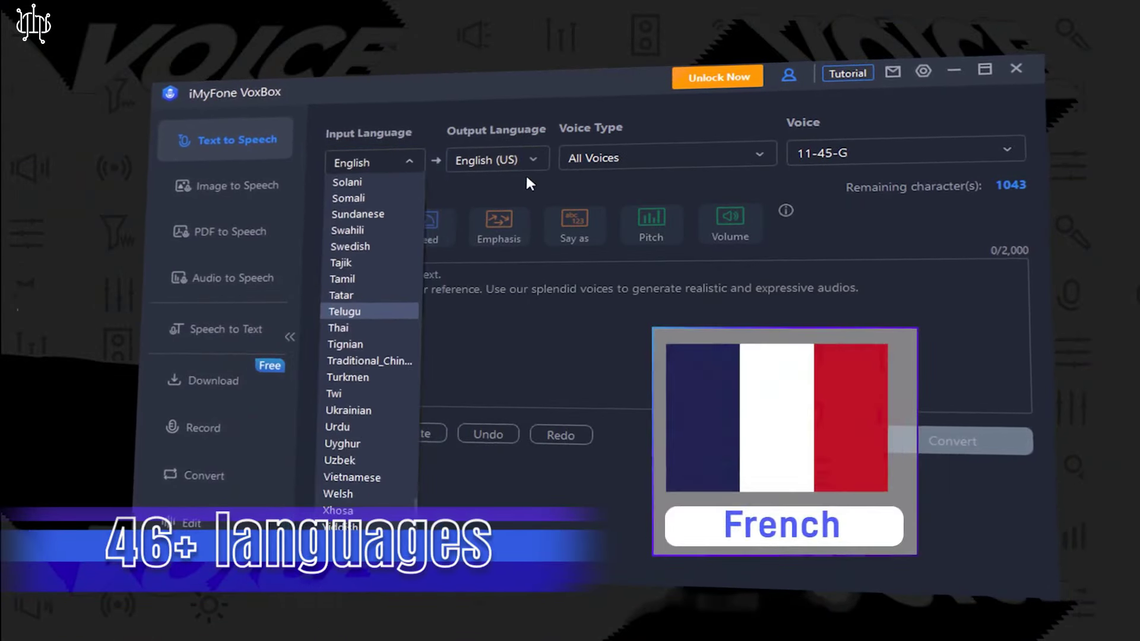
- Browse the input and output language lists and choose the output language
click(533, 158)
click(533, 158)
scroll(530, 311, down, 10)
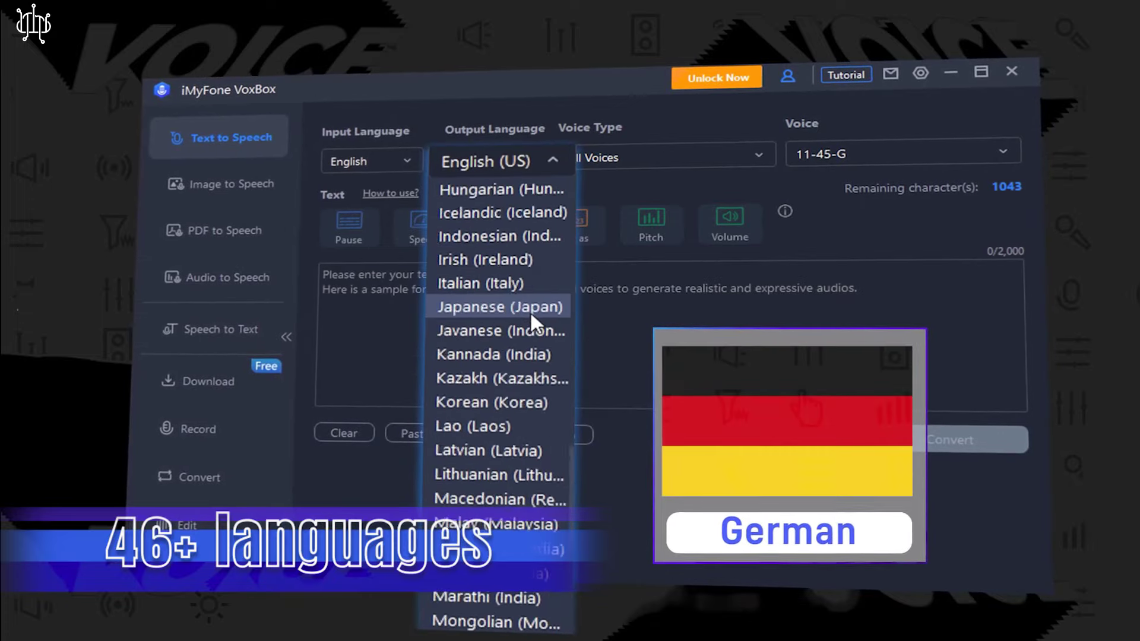
scroll(529, 311, down, 15)
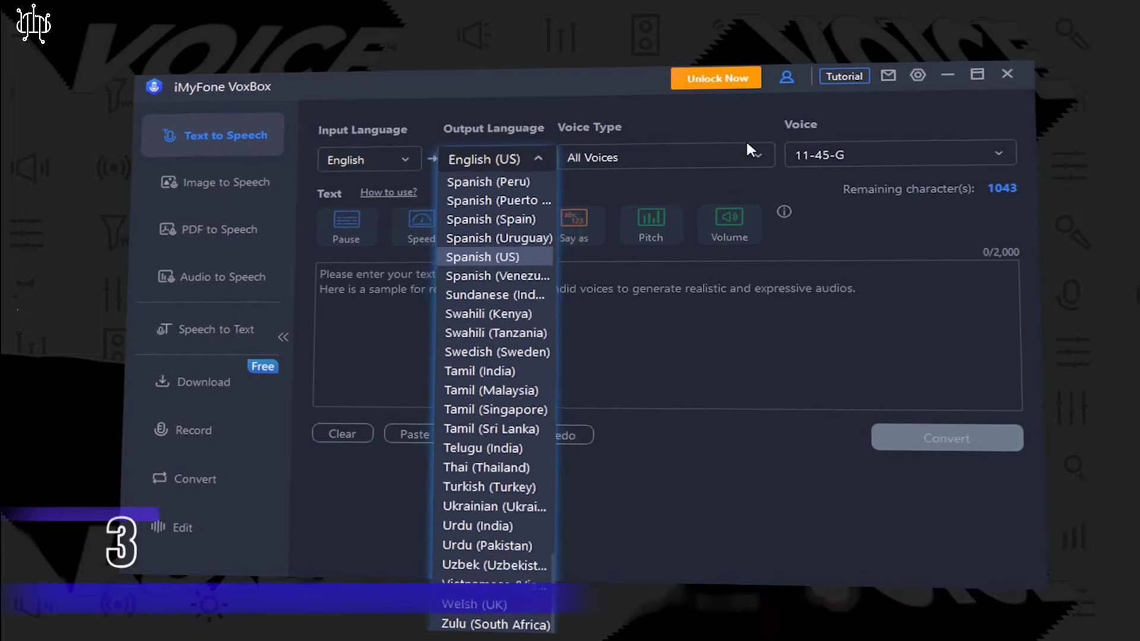
click(757, 148)
- Look through the voice types and voices, then play the Japanese Daichi (Male) clip
click(756, 152)
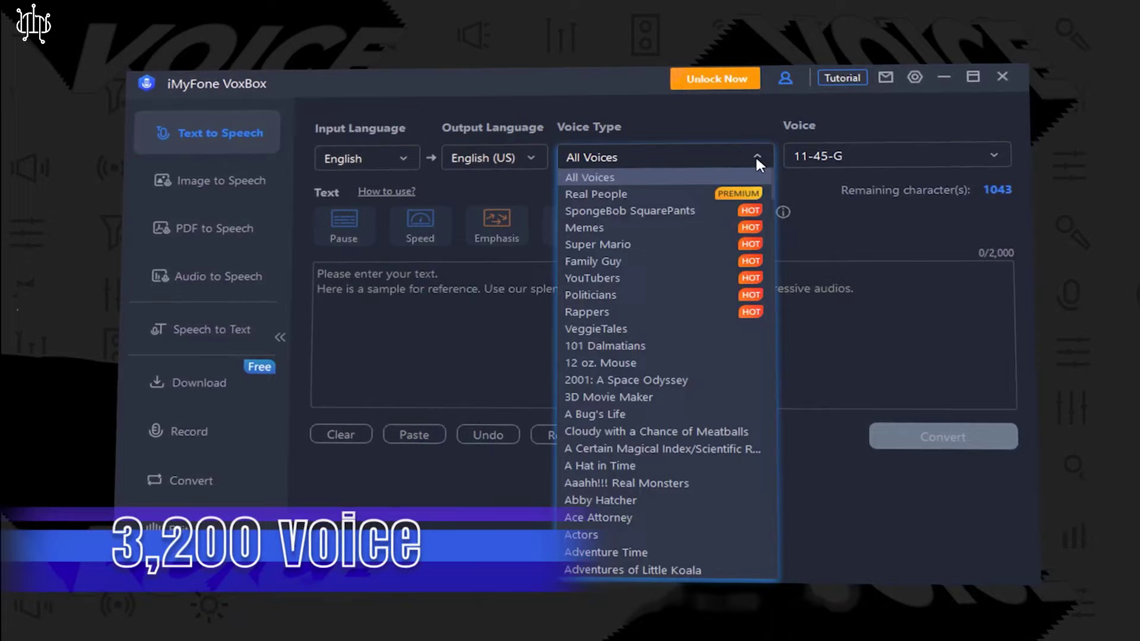
scroll(639, 396, down, 20)
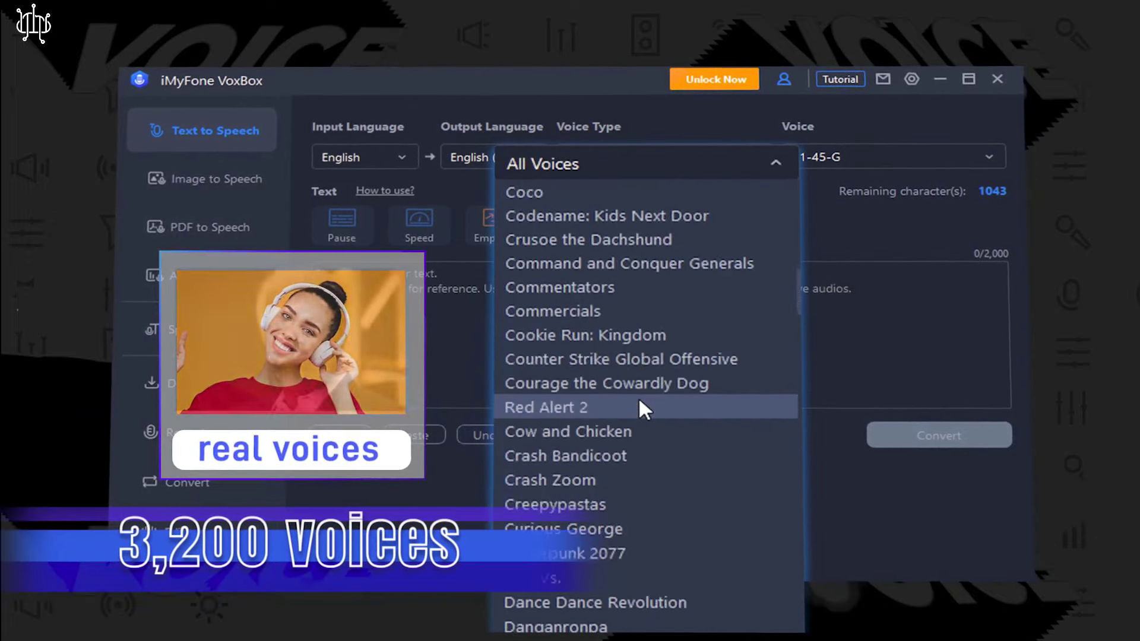
scroll(639, 397, down, 20)
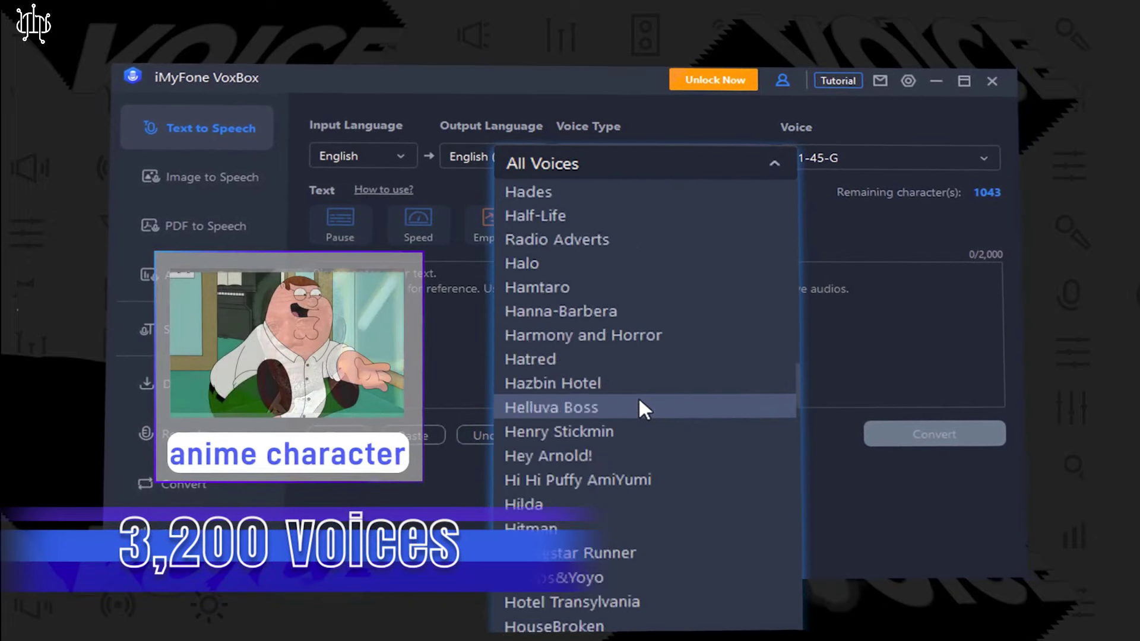
scroll(639, 397, down, 20)
click(960, 152)
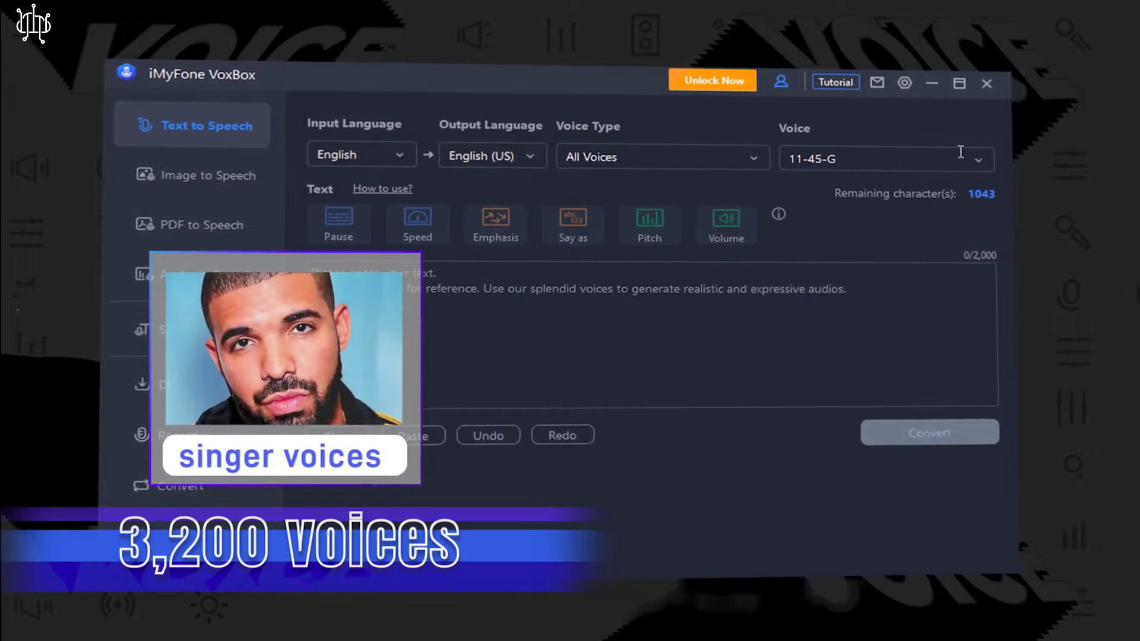
click(960, 152)
scroll(933, 323, down, 20)
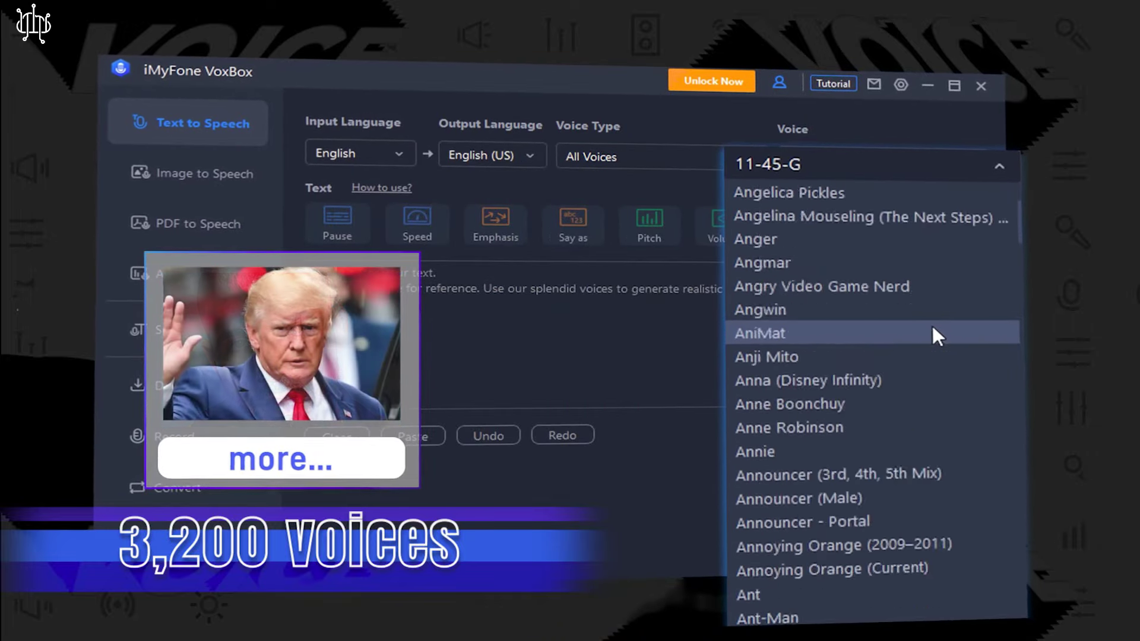
scroll(930, 325, down, 20)
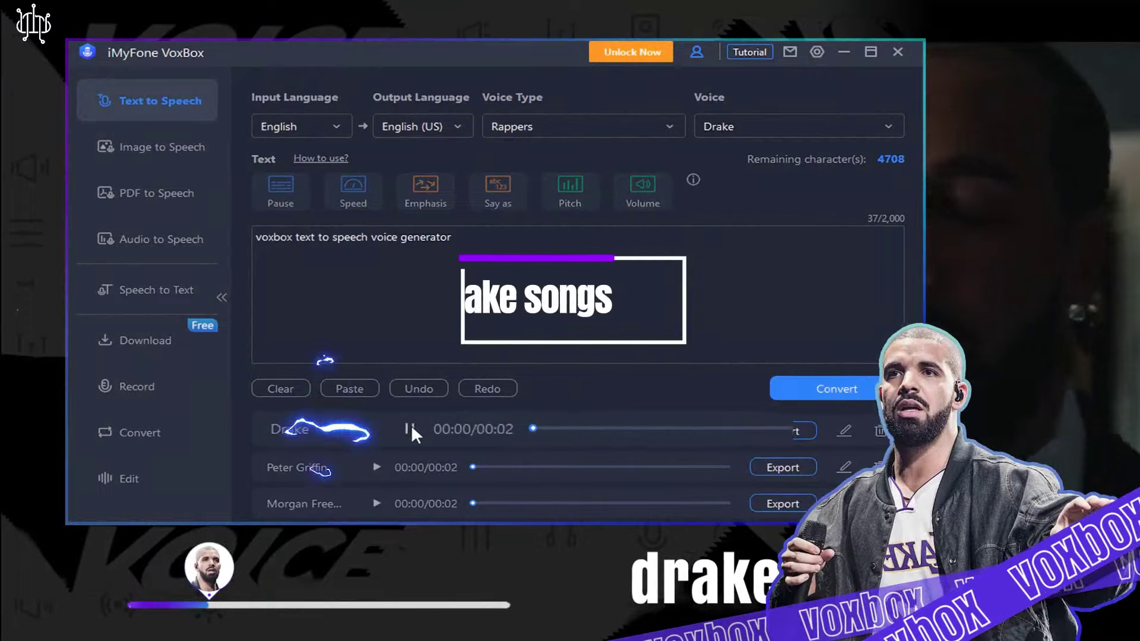
click(457, 425)
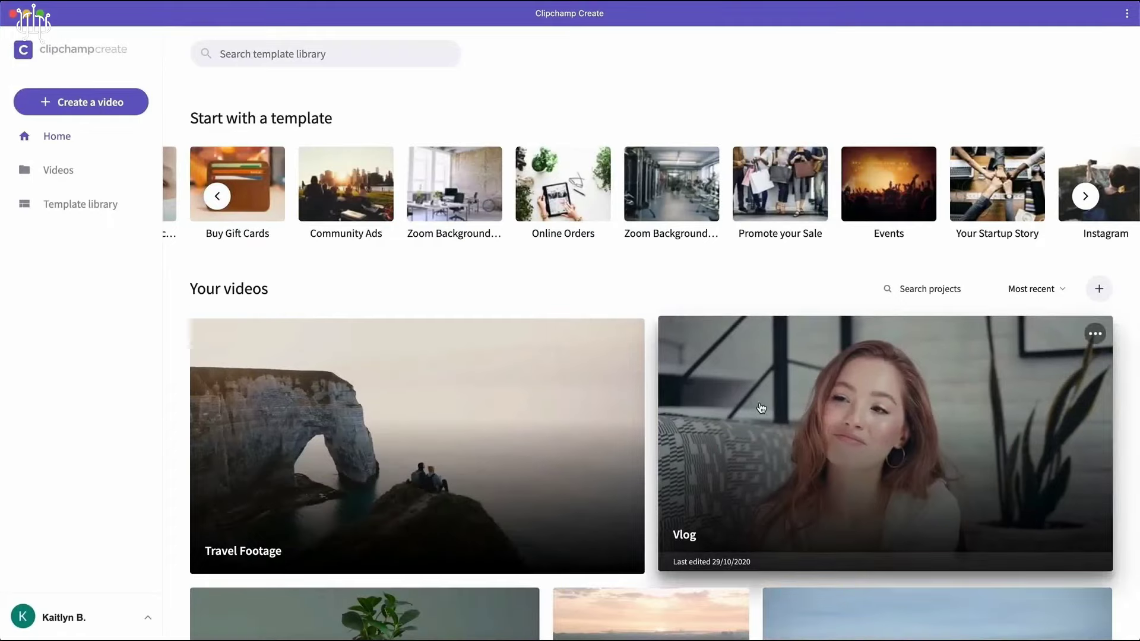
- Start a new video with the City buildings skyline clip and a Lightseagreen Push Through title
mouse_move(421, 465)
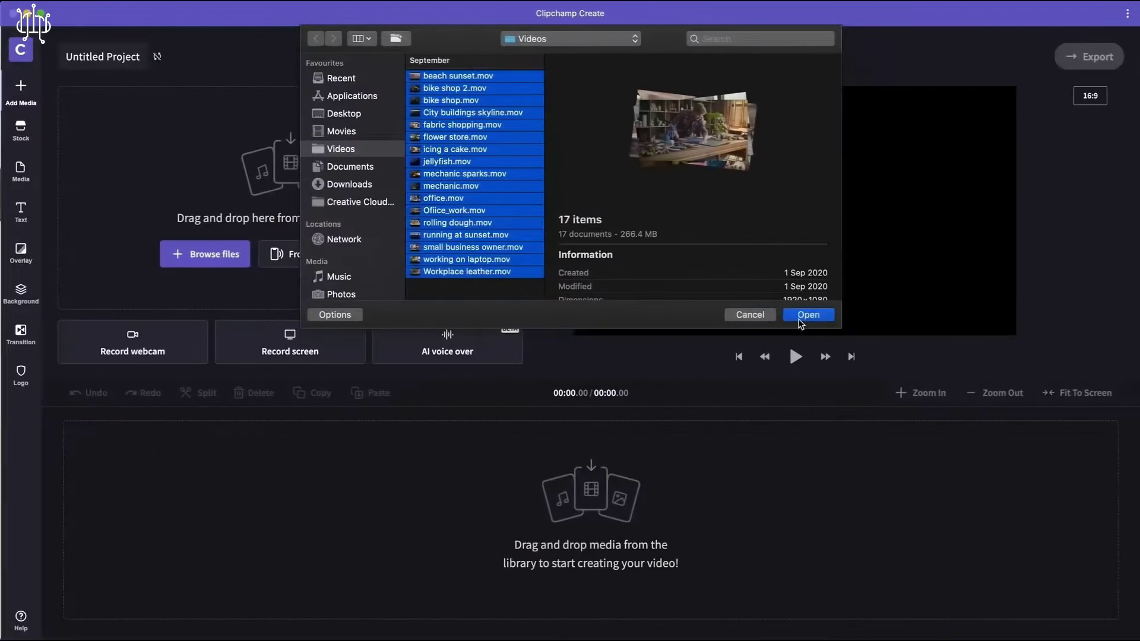
click(809, 316)
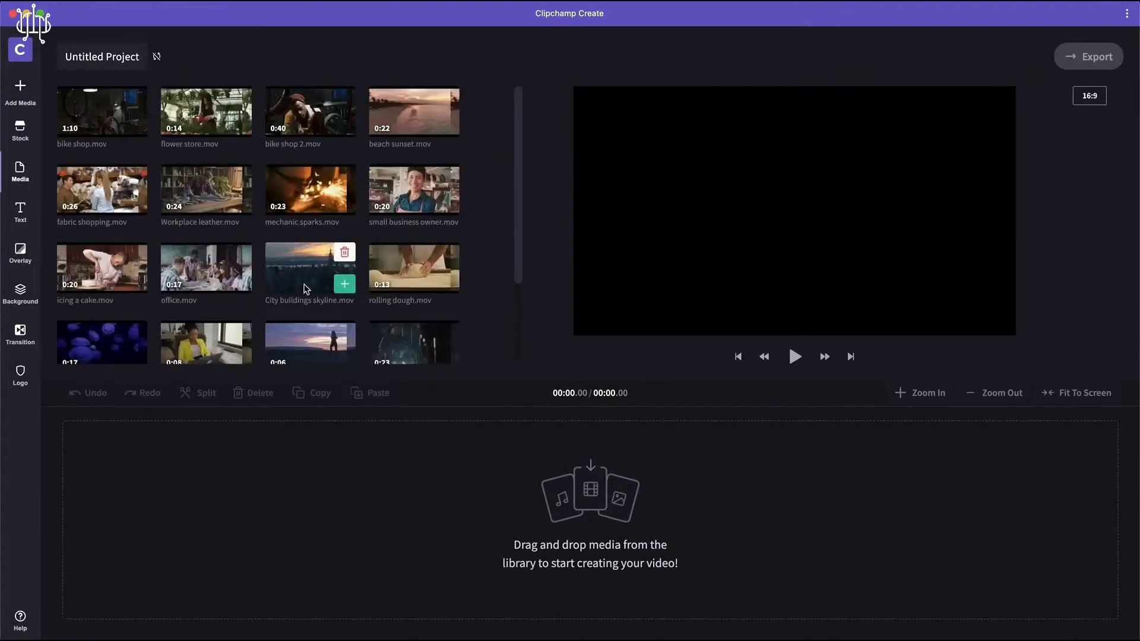
drag(219, 514, 221, 516)
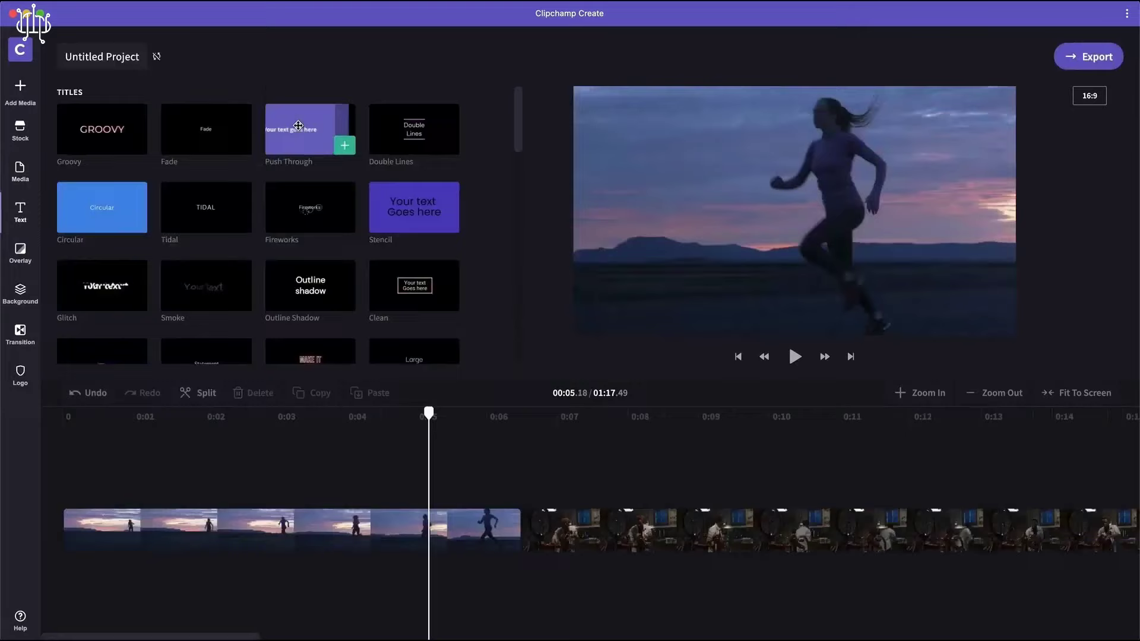
drag(346, 492, 350, 496)
click(609, 58)
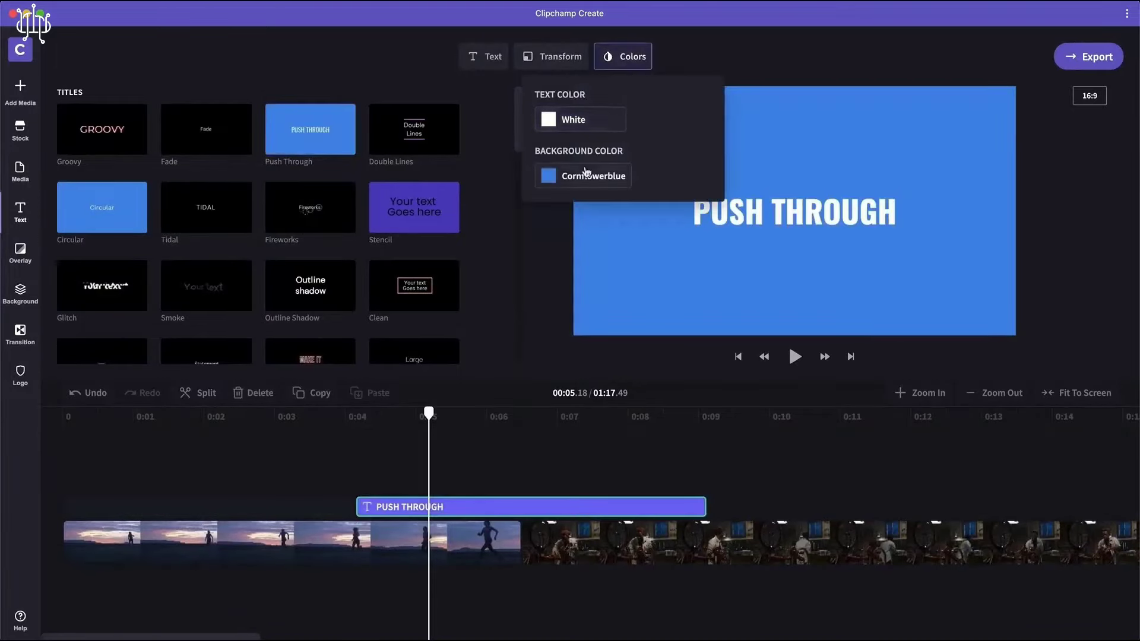
text(20B2AA)
click(681, 276)
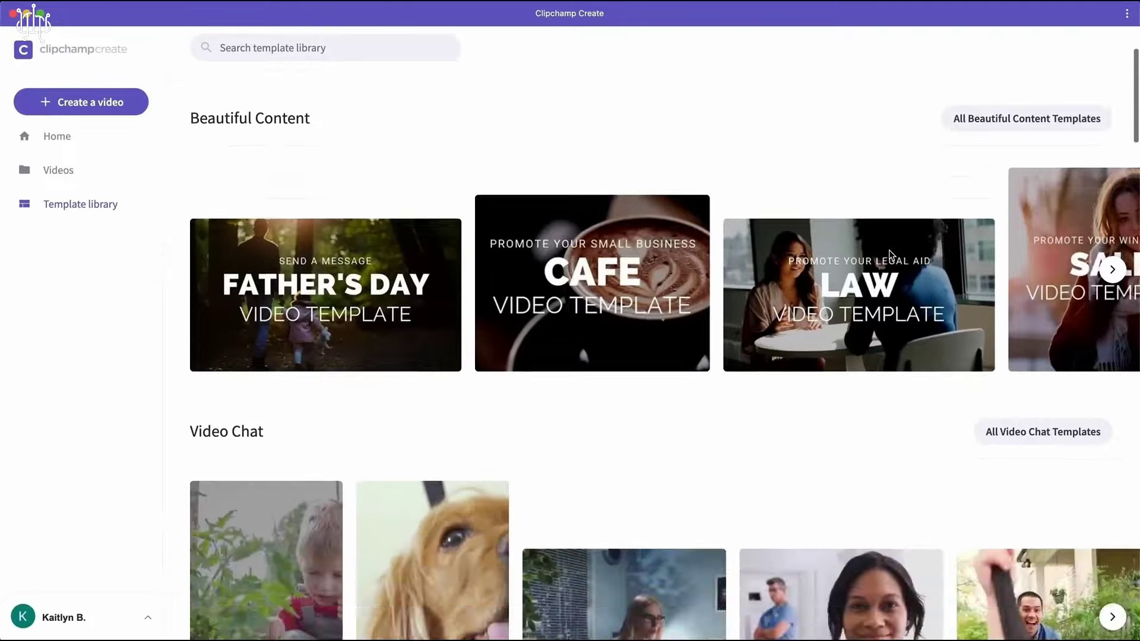
- Preview the Dessert Delivery Facebook Feed Ad template and start editing a video from it
scroll(888, 251, down, 10)
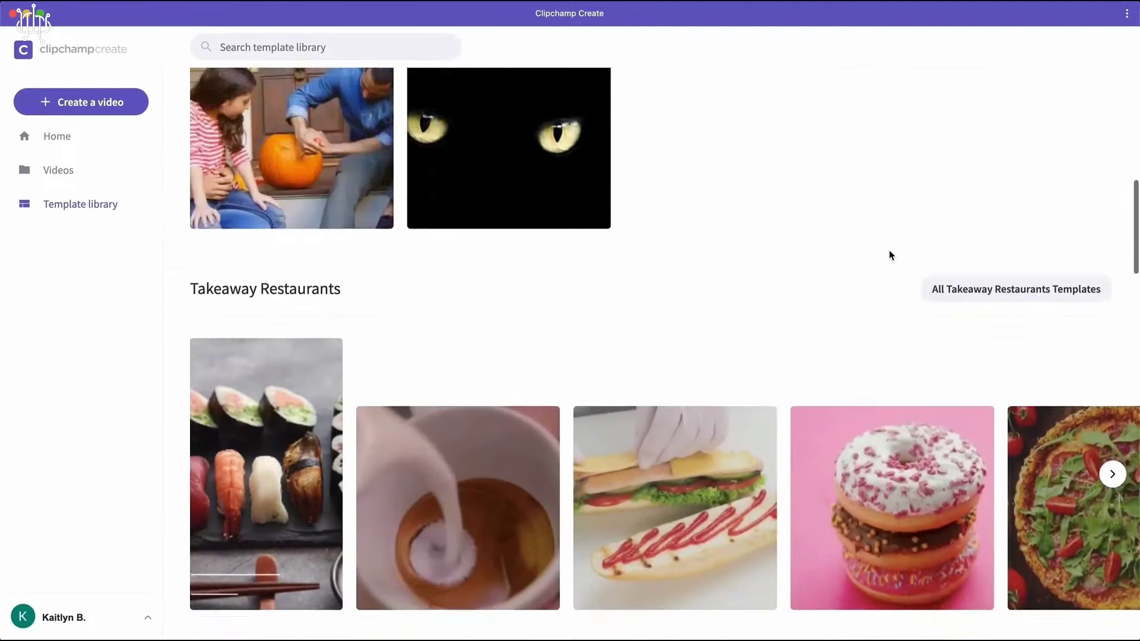
scroll(889, 251, down, 2)
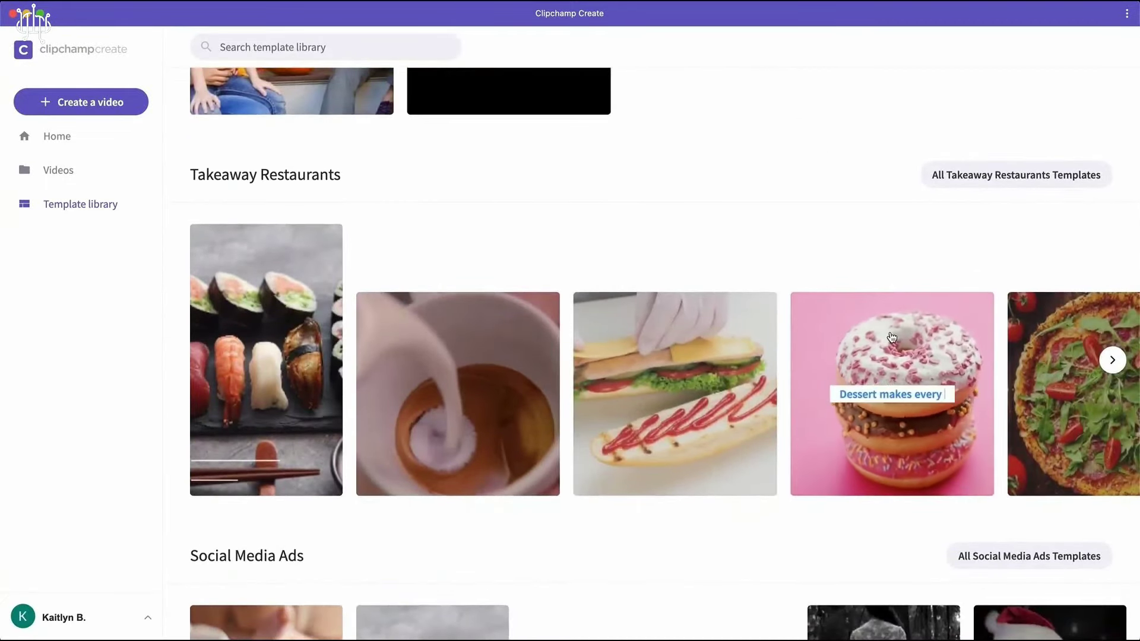
click(891, 337)
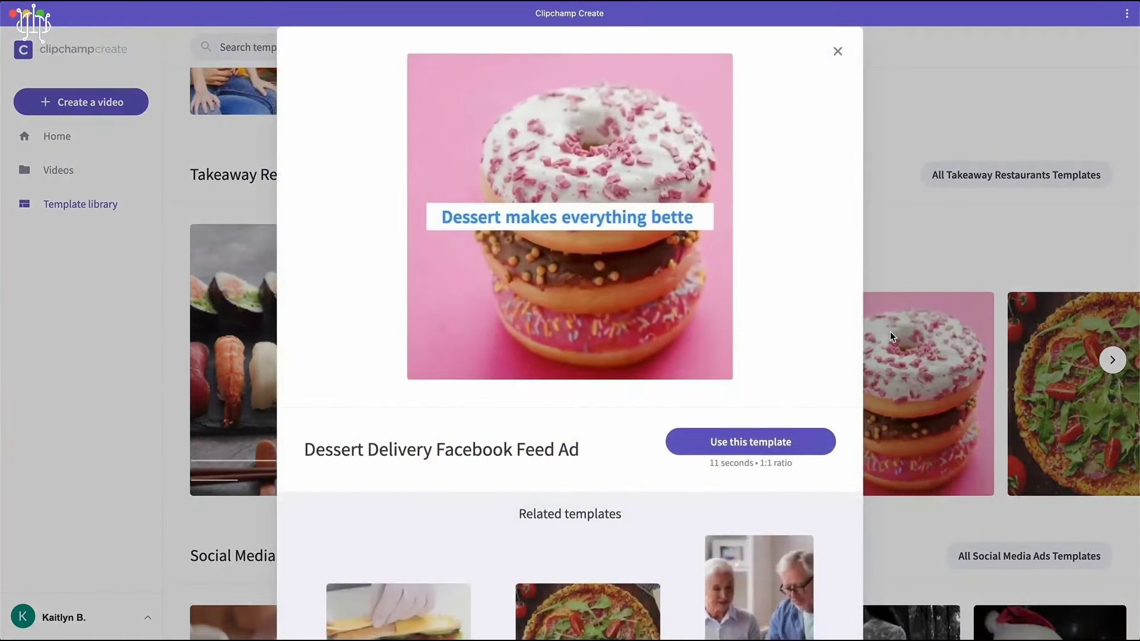
click(783, 442)
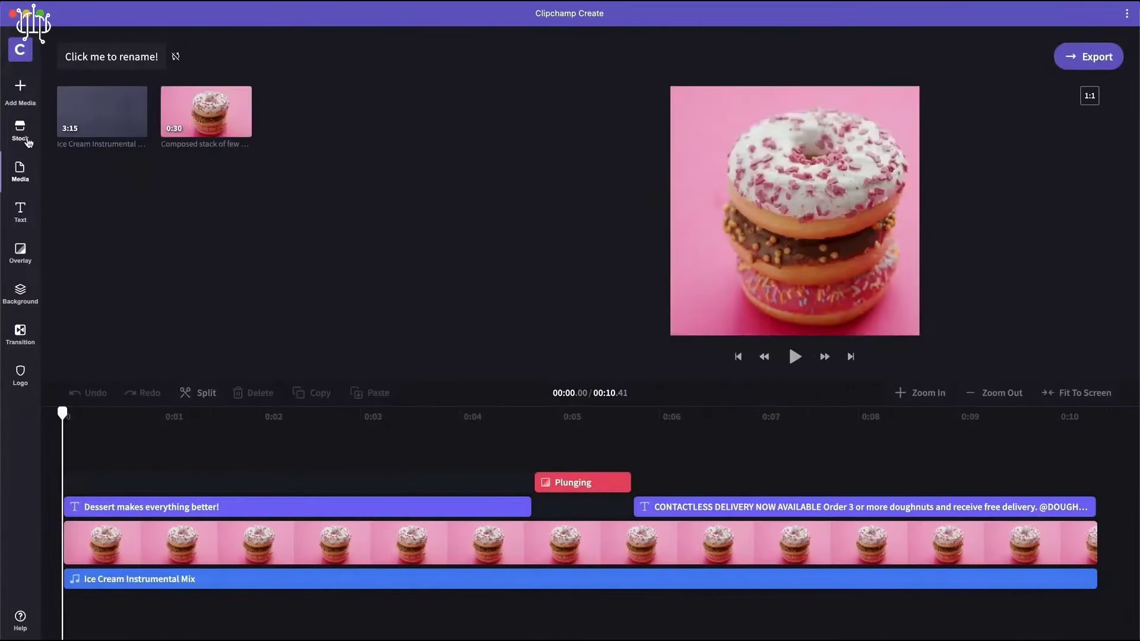
- Search stock footage for 'Doughnuts' and add a close-up doughnut clip to the media library
click(24, 136)
click(269, 69)
text(Doughnuts)
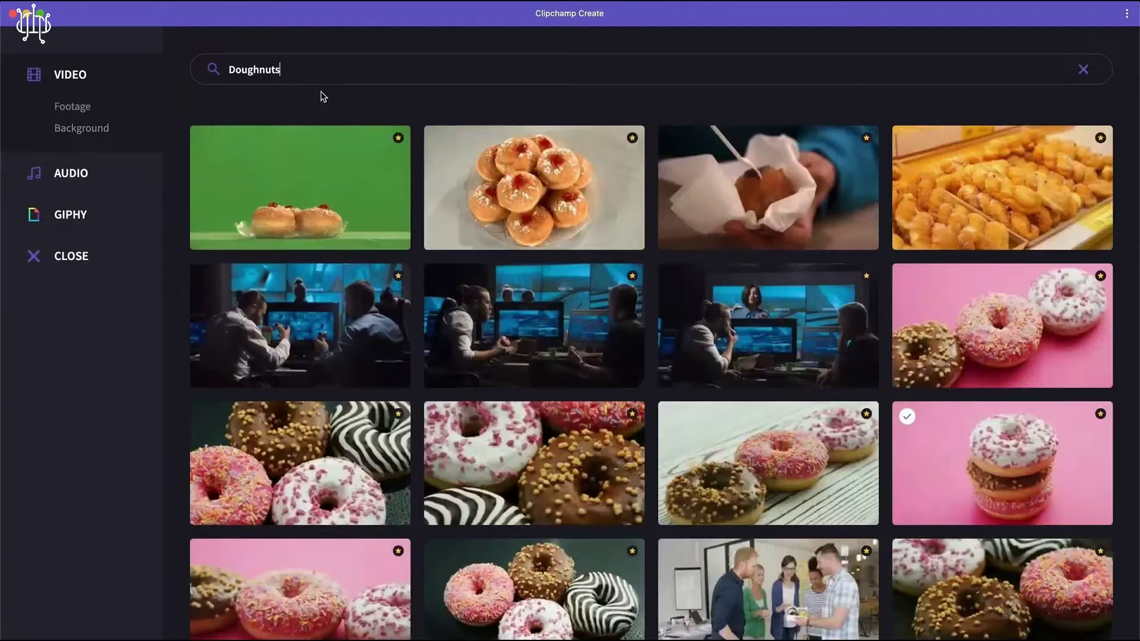
scroll(412, 115, down, 3)
click(301, 419)
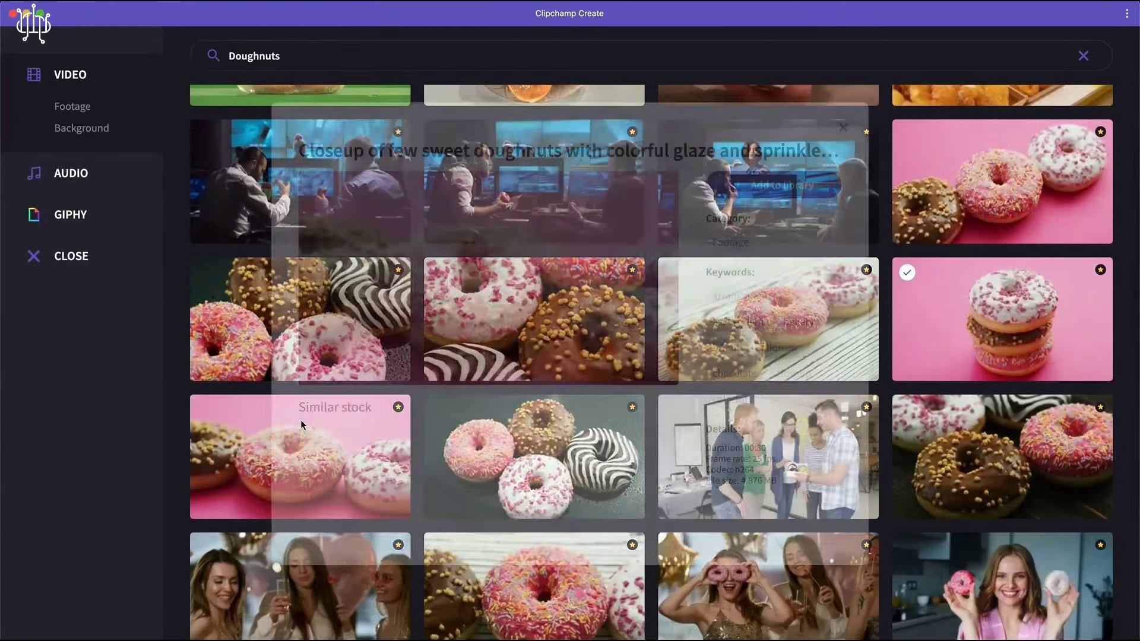
click(725, 191)
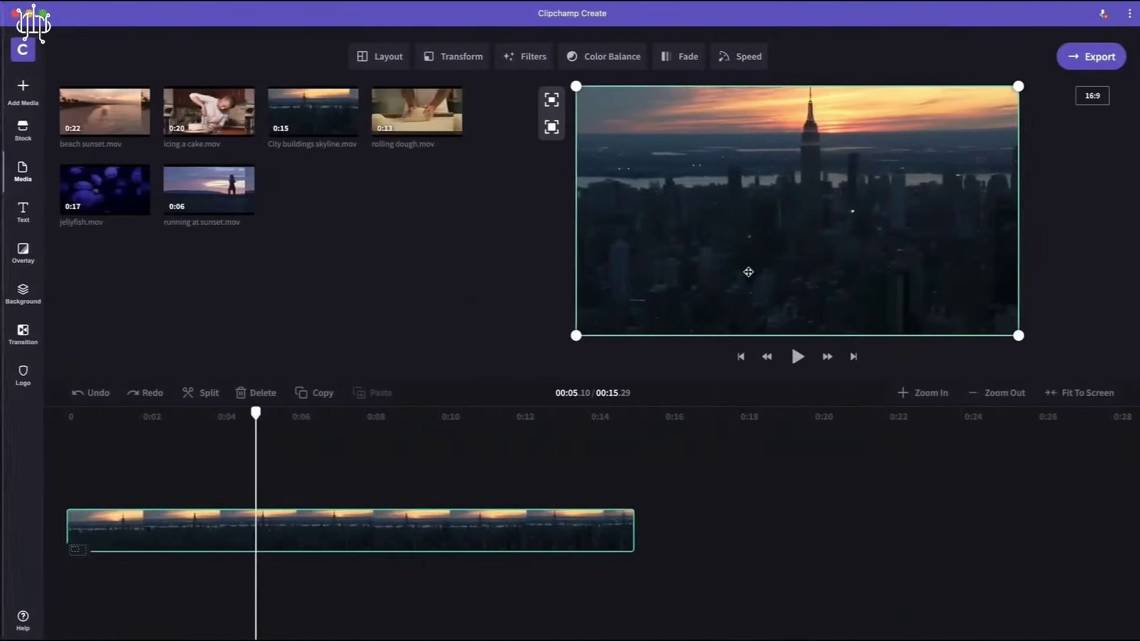
- Trim the city skyline clip down to about 8 seconds
drag(1018, 336, 781, 202)
drag(699, 135, 773, 183)
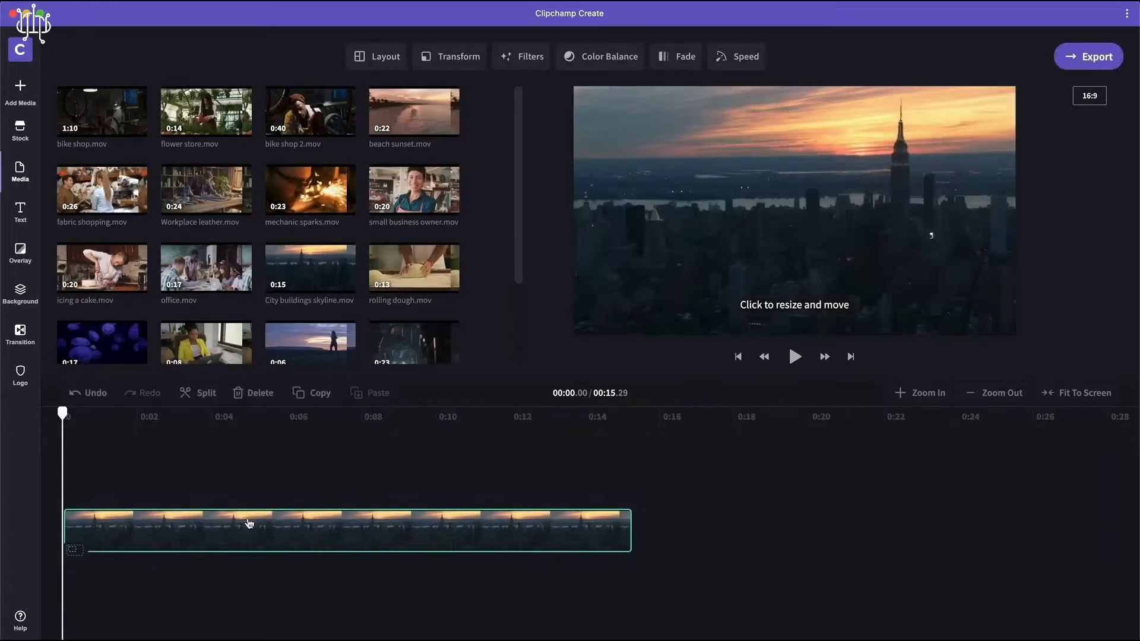
drag(628, 529, 366, 544)
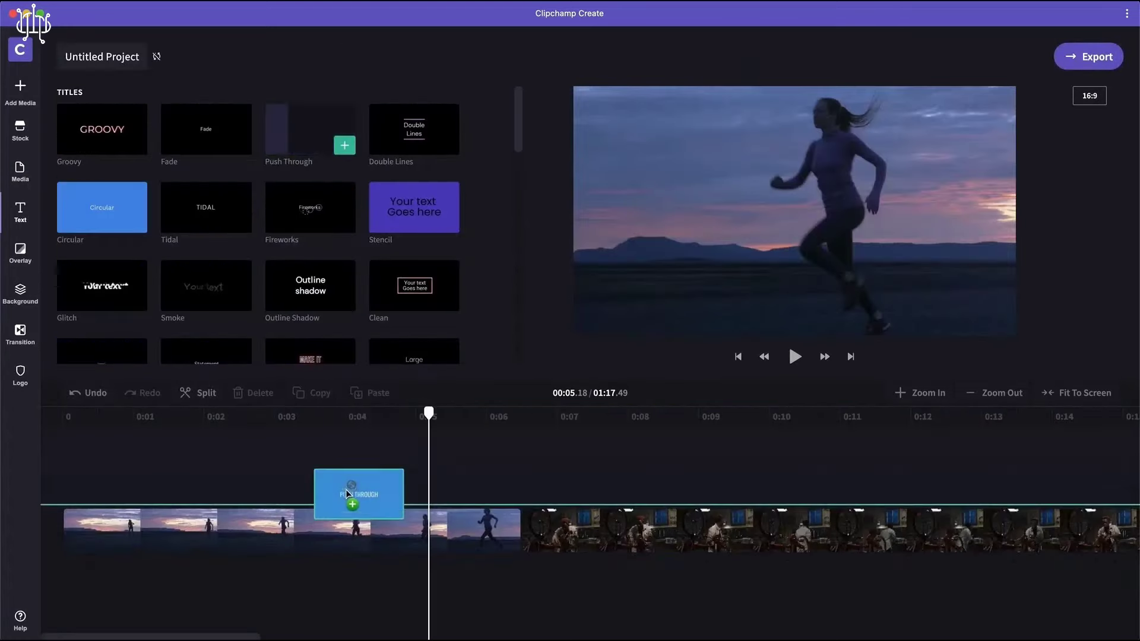
- Add the Push Through title to the timeline with a Lightseagreen background
drag(356, 495, 368, 506)
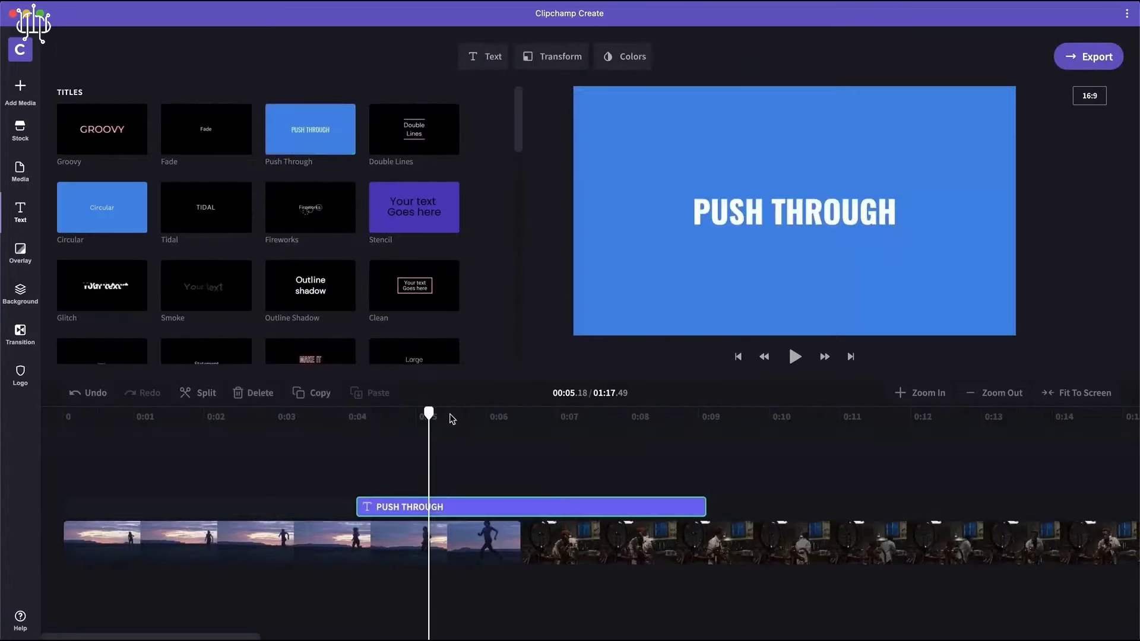
click(608, 58)
click(576, 175)
click(560, 257)
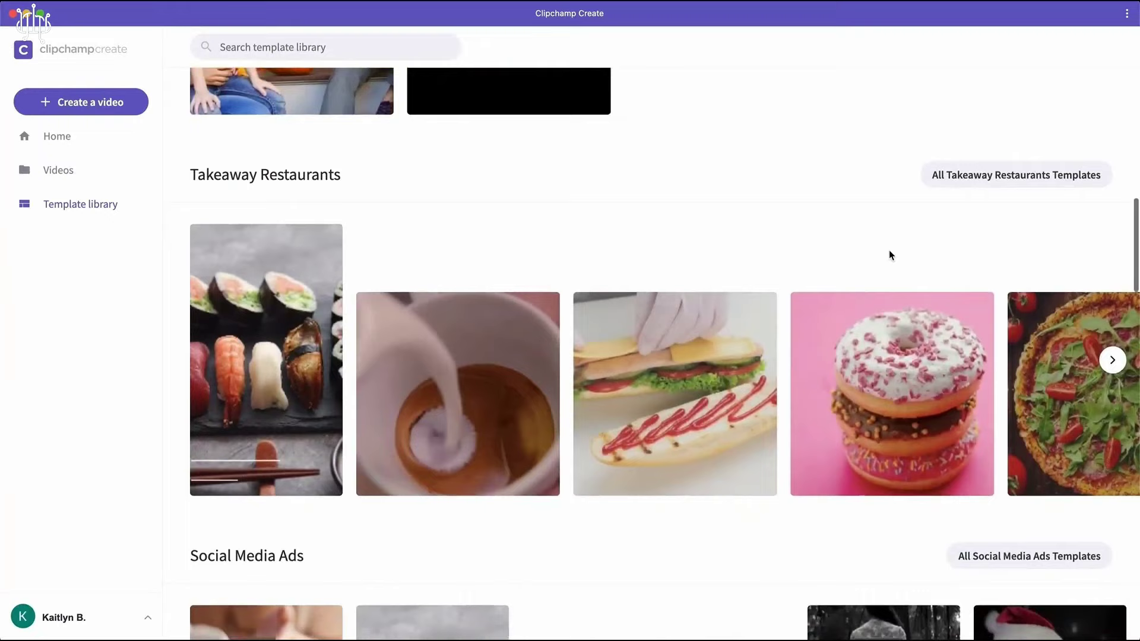
- Open the donut Dessert Delivery template for editing and show the Stock footage library
click(889, 331)
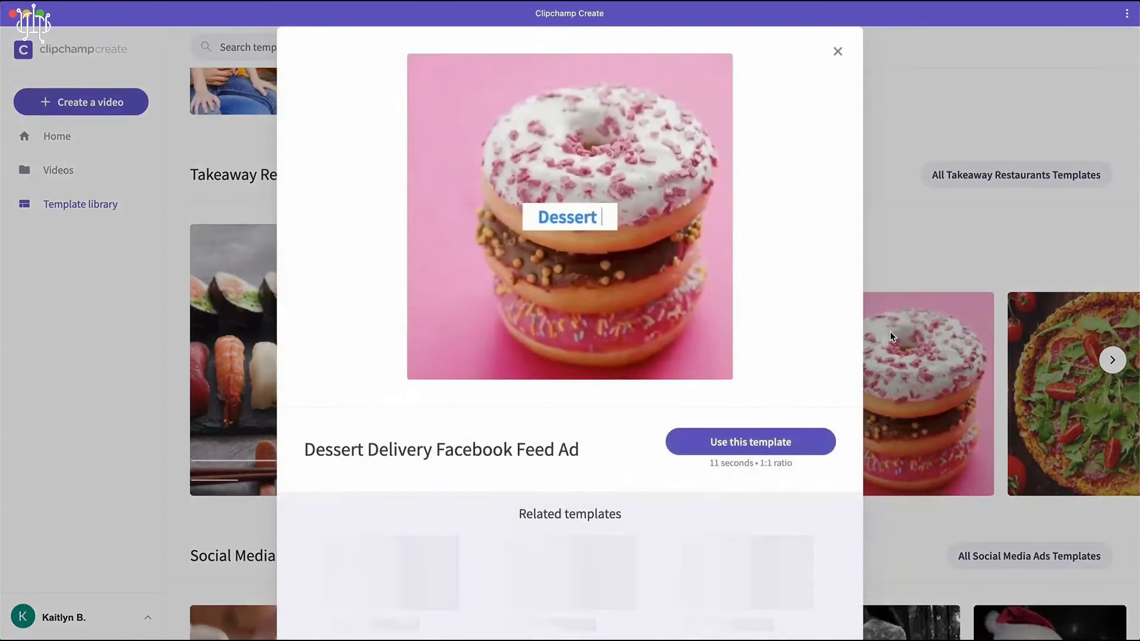
click(783, 442)
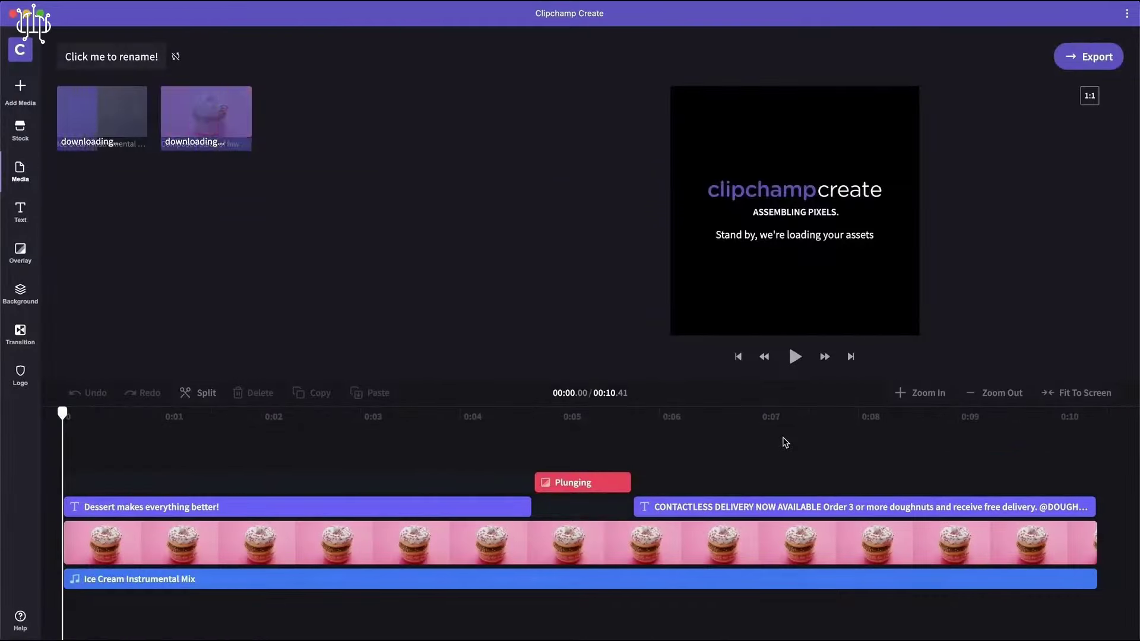
click(23, 133)
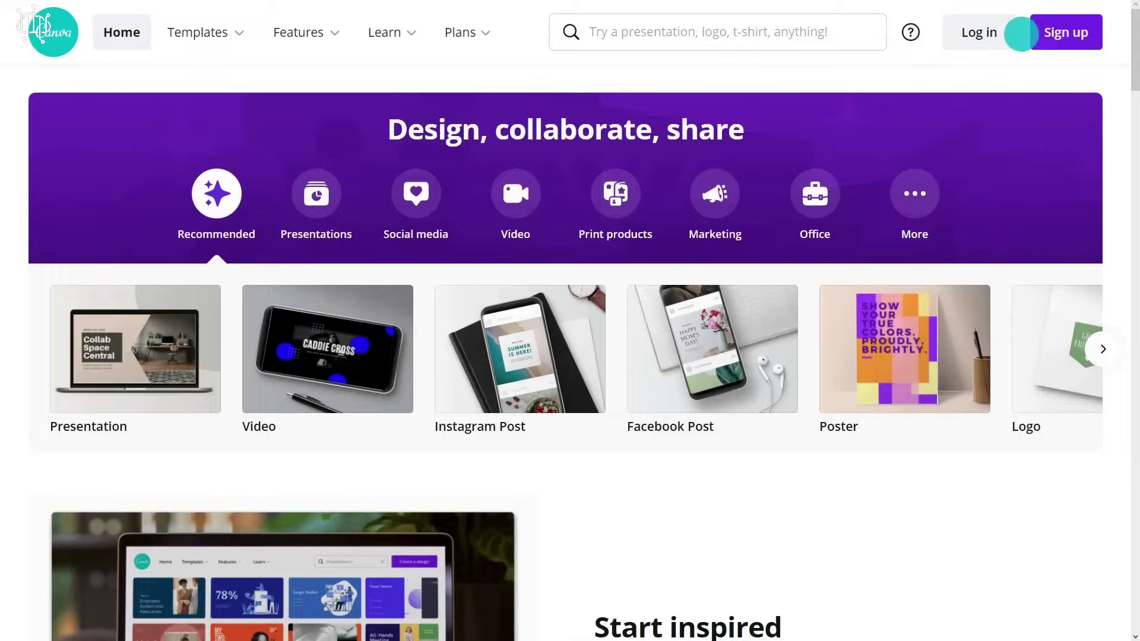
- Log in to Canva with the account e-mail and password
click(976, 31)
click(403, 336)
text(myemail)
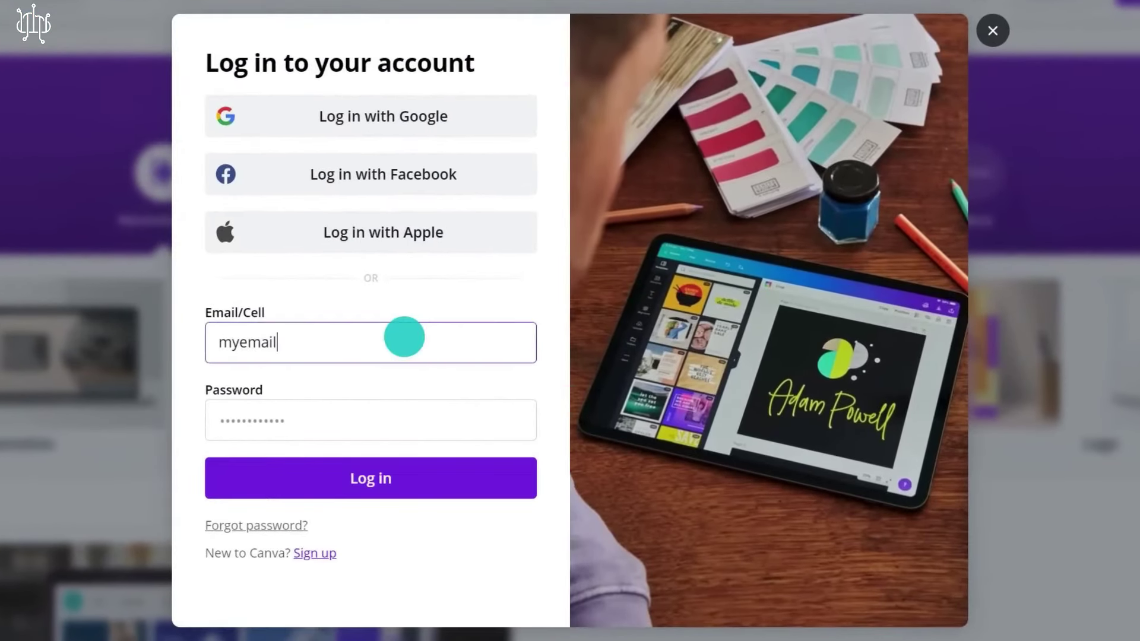
text(@gmail.com)
click(397, 422)
text(••••••••)
click(395, 477)
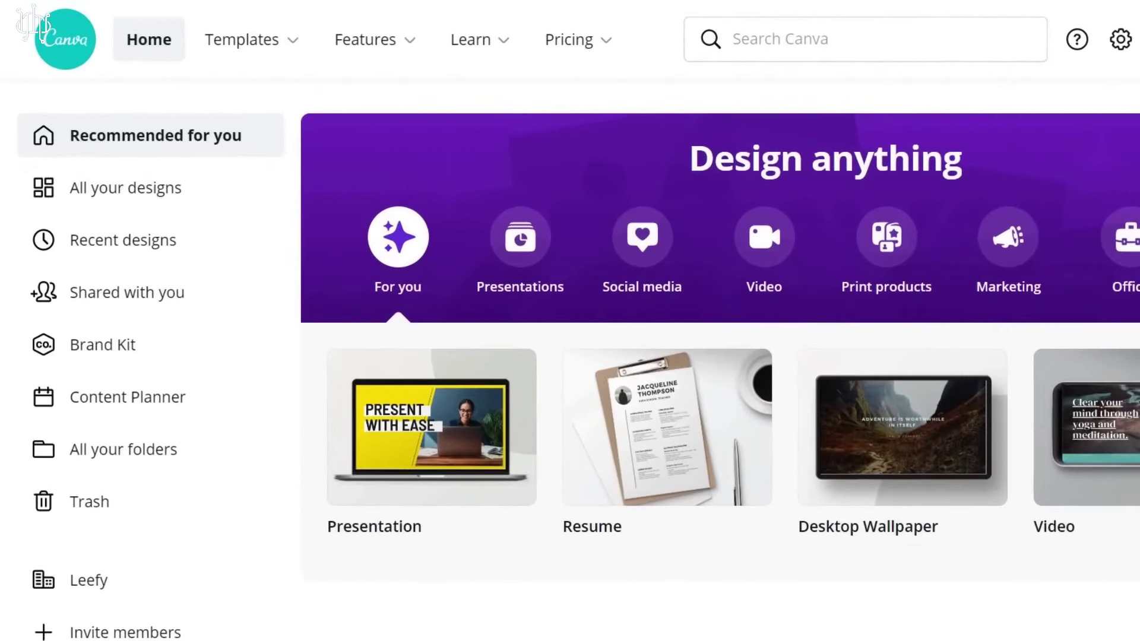
- Go to the Canva home page and look over the Templates and Features menus
click(114, 38)
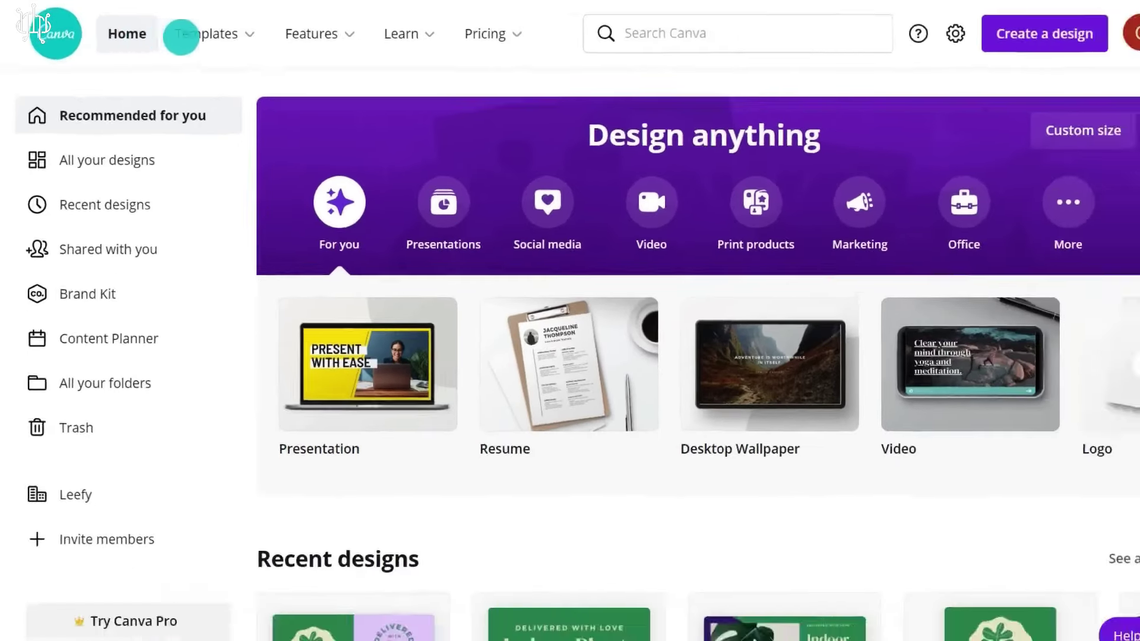
mouse_move(255, 39)
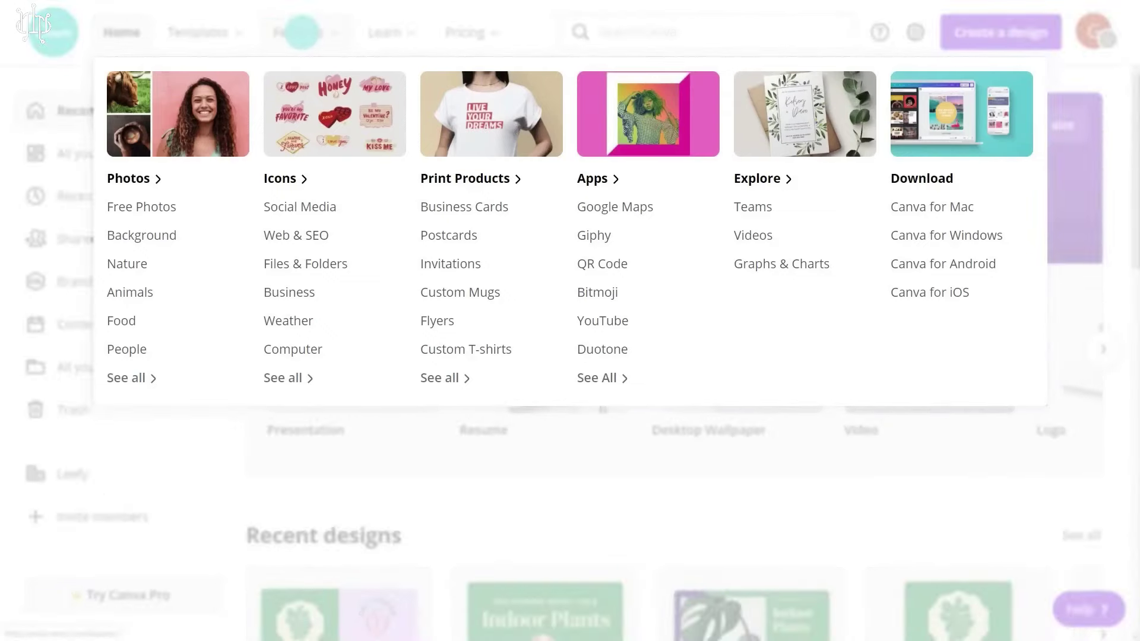
mouse_move(386, 32)
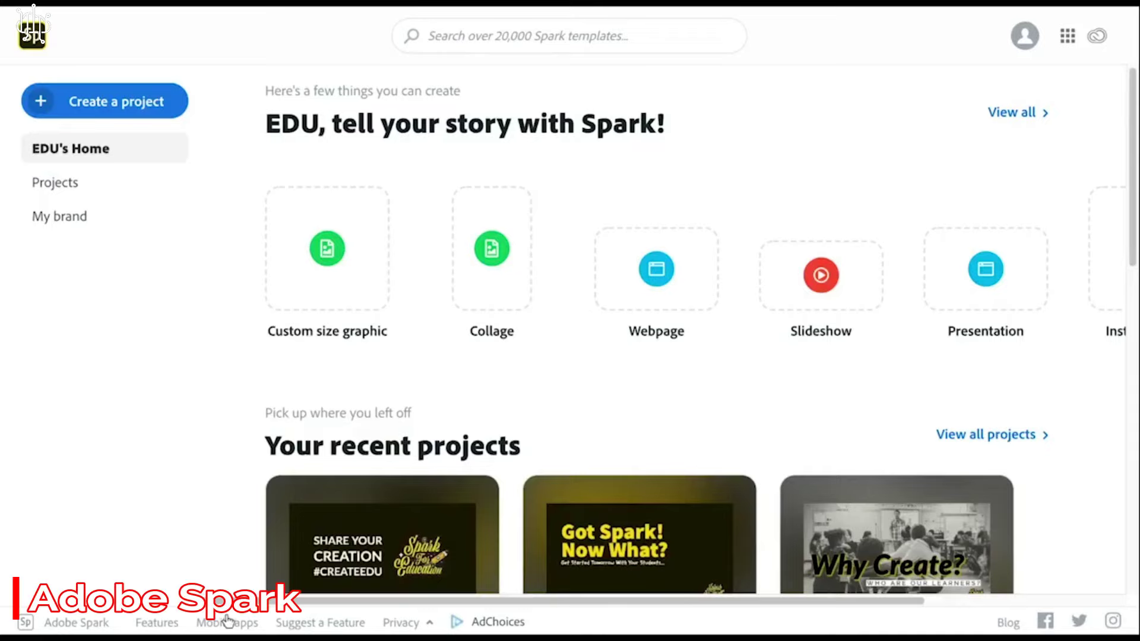
- Create a Video project titled 'I Am A Creative' and start it from scratch
click(139, 103)
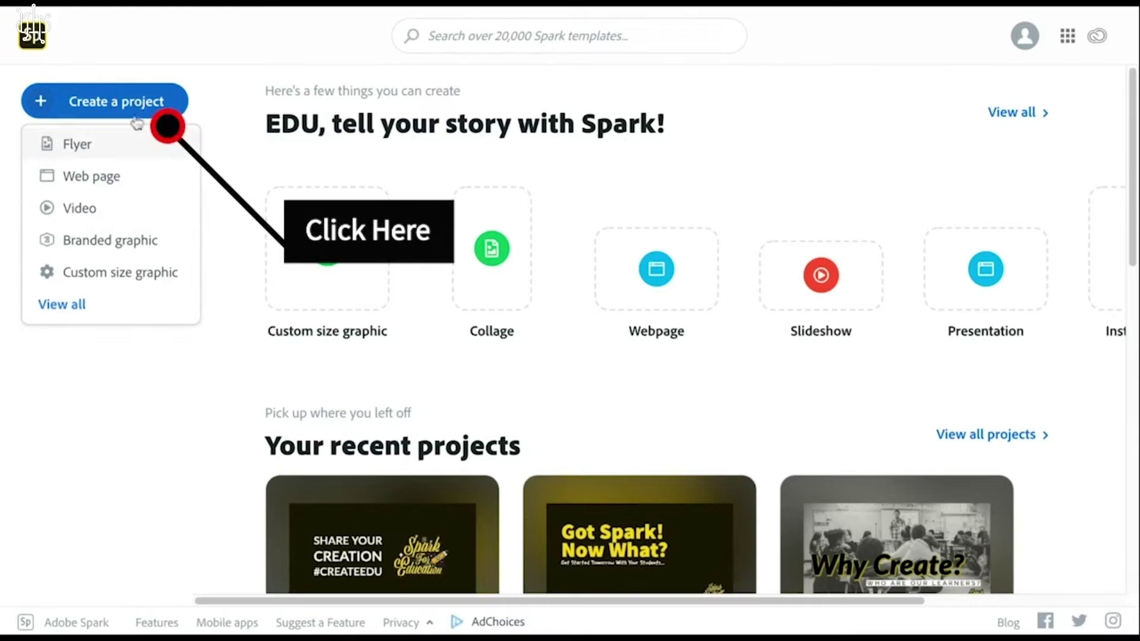
click(818, 151)
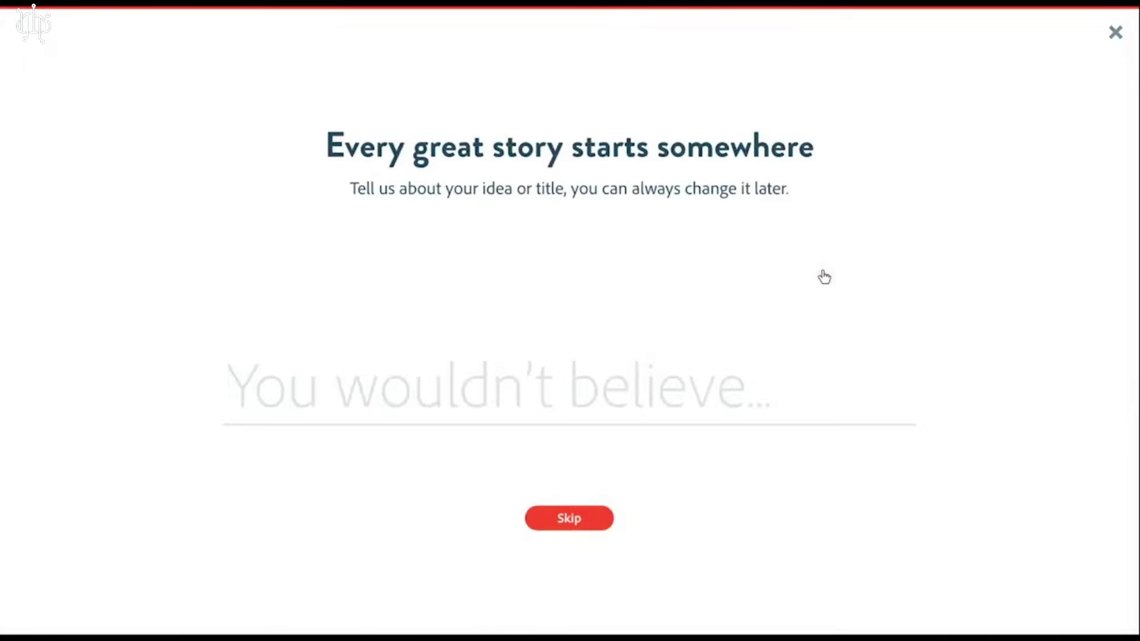
text(I)
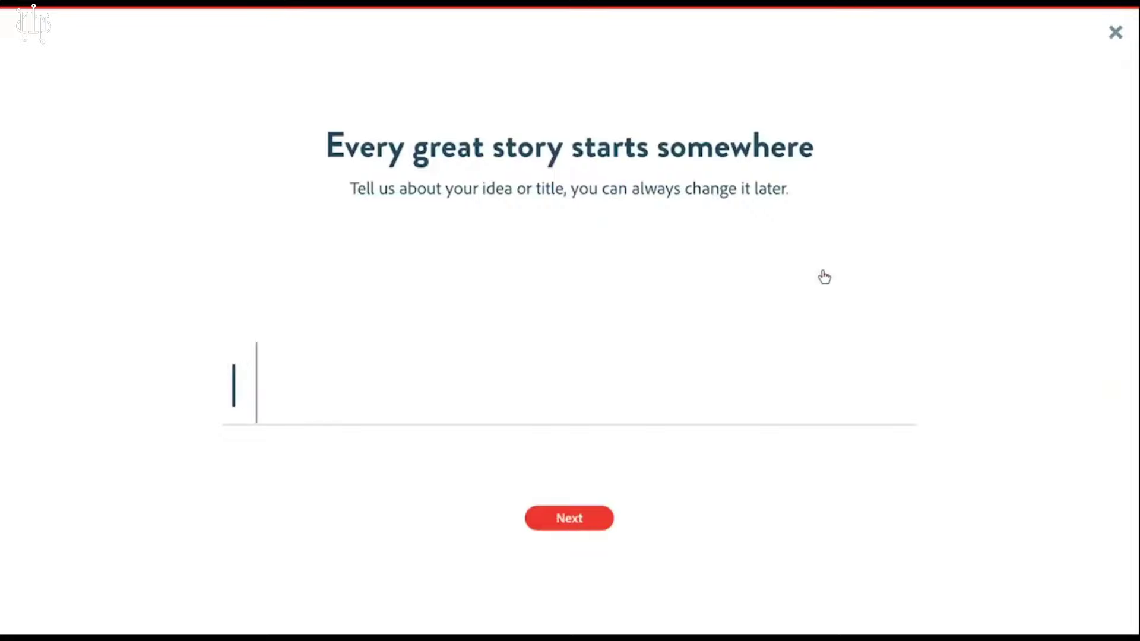
text( Am A)
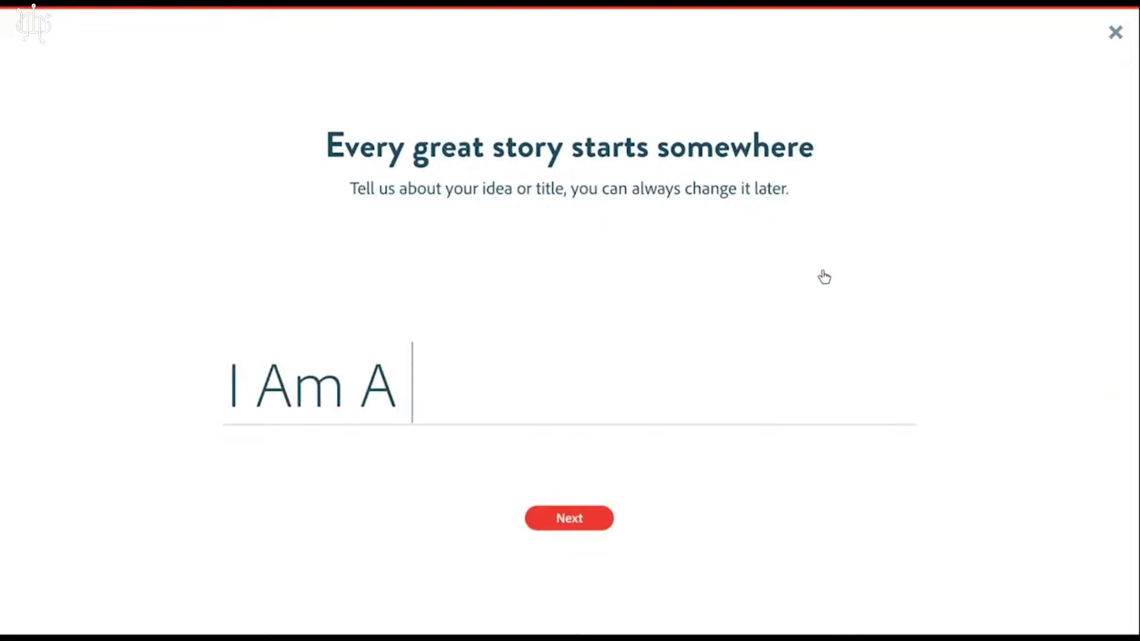
text( Creative)
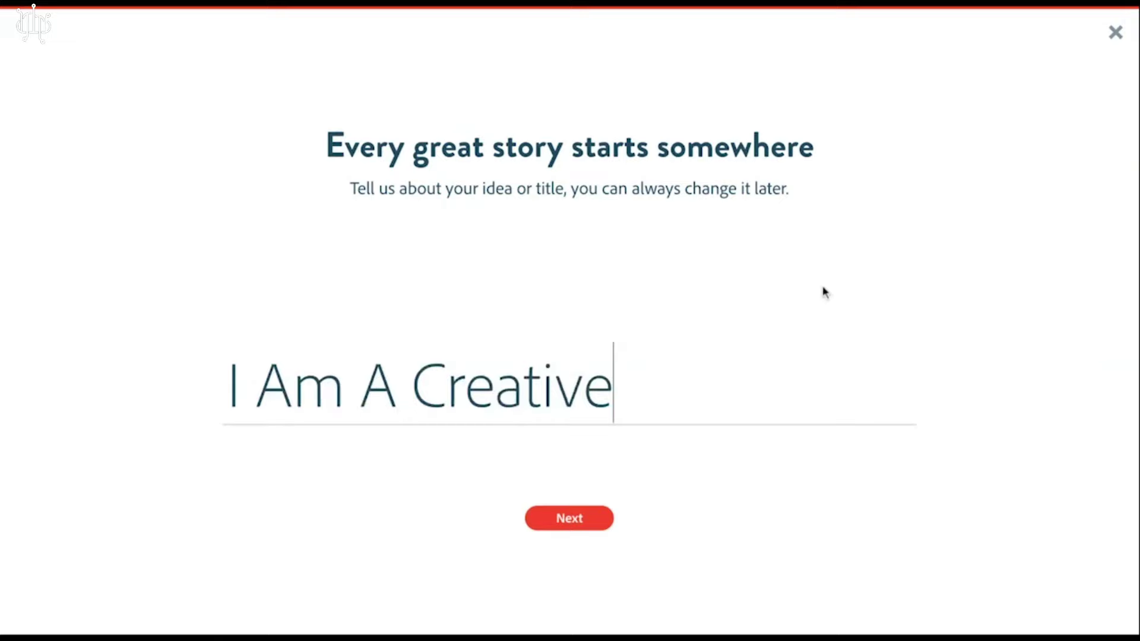
click(593, 523)
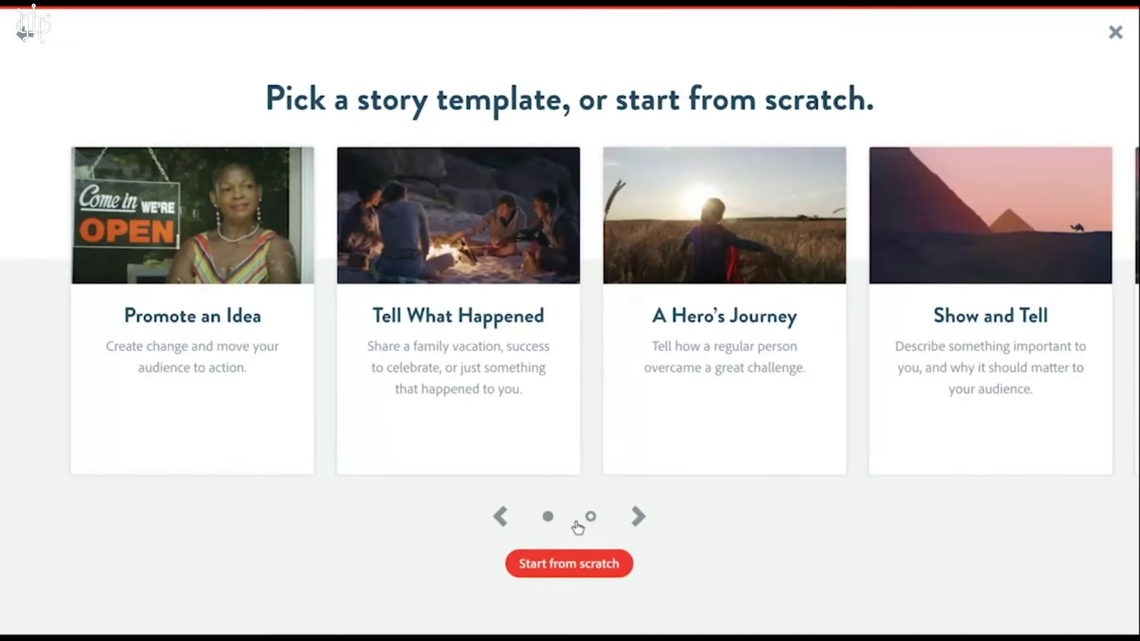
click(586, 567)
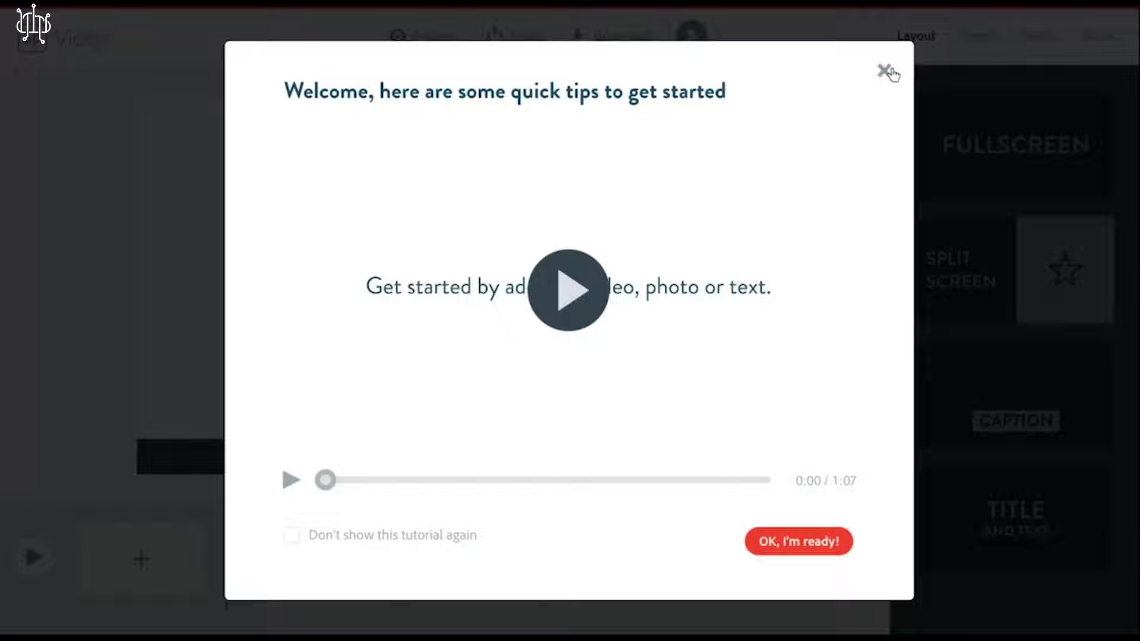
- Dismiss the welcome tips and browse the Theme, Resize, Music and Layout panels
click(886, 71)
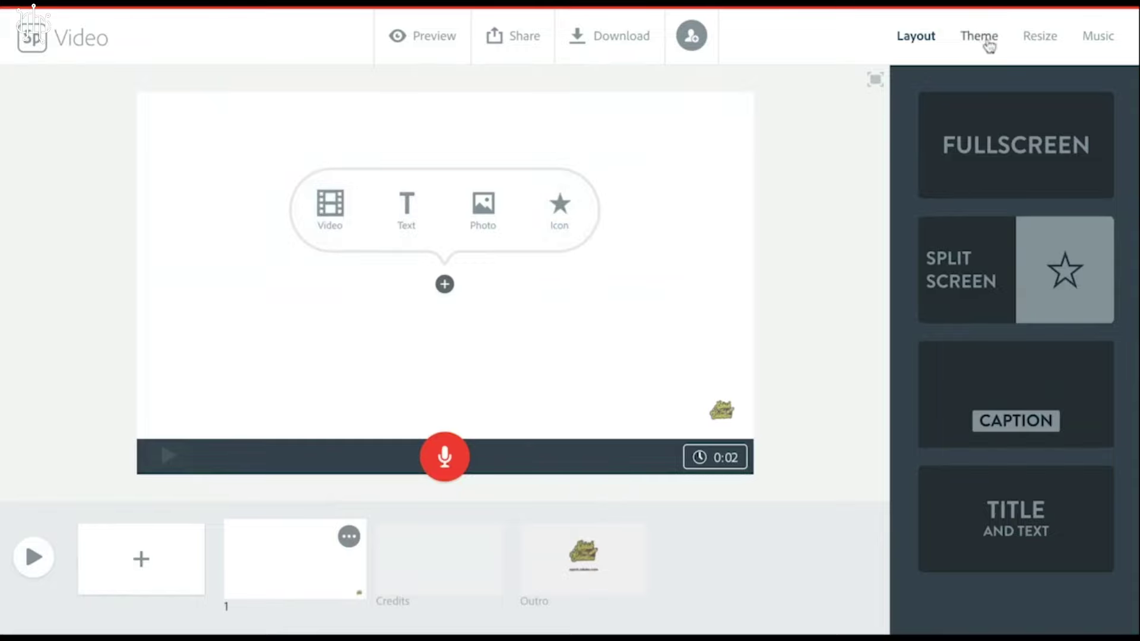
click(987, 44)
click(1045, 44)
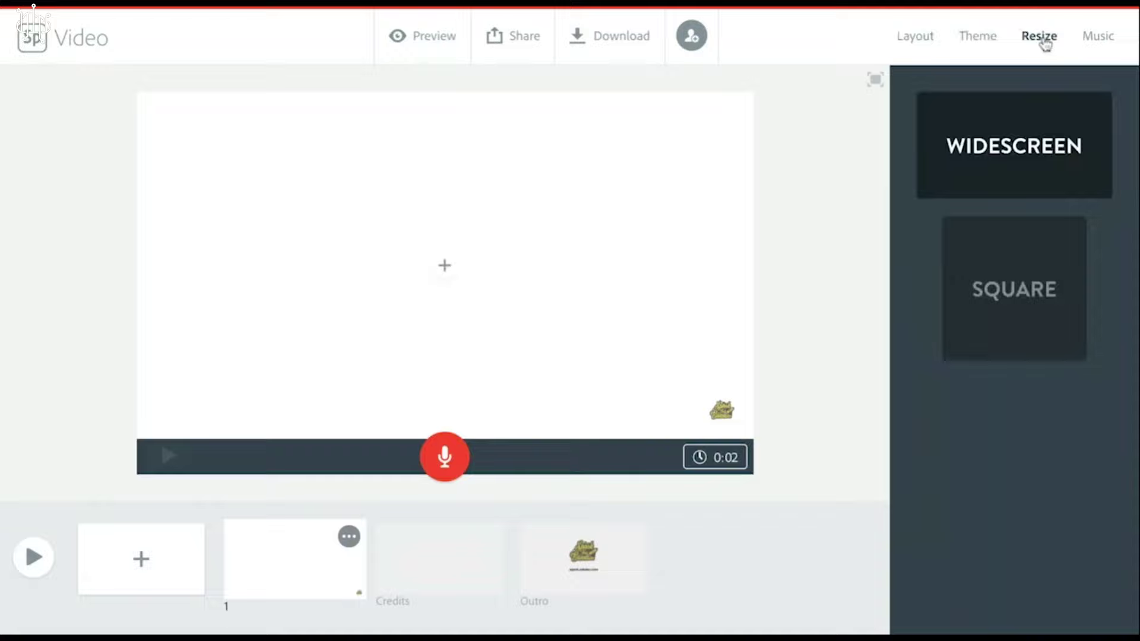
click(1104, 42)
click(914, 38)
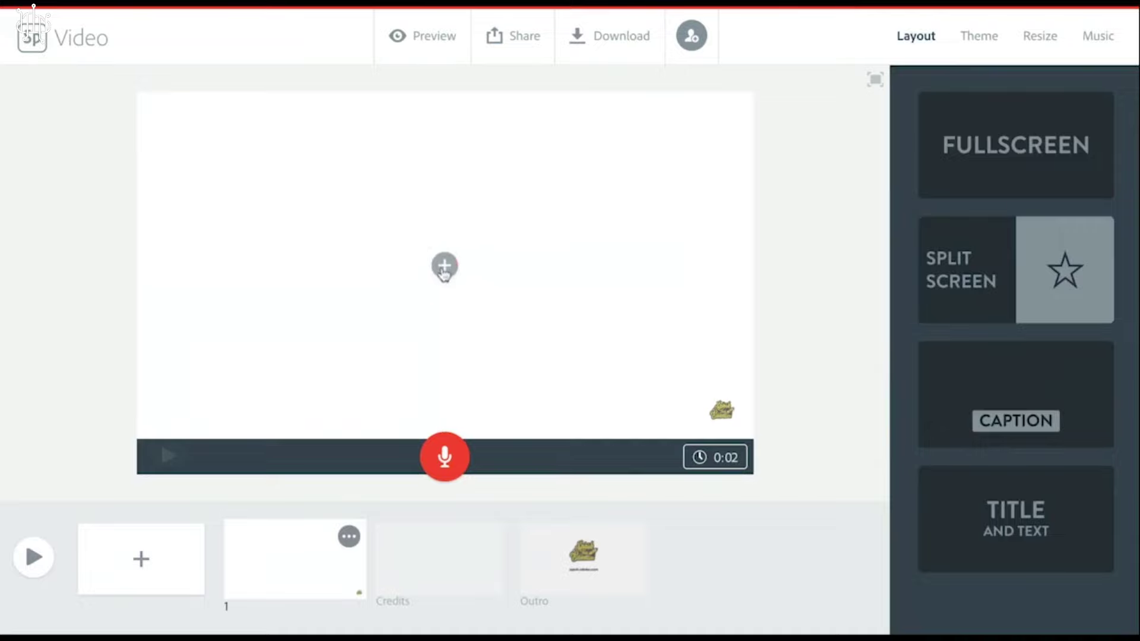
- Add a text block to the first slide and type "I am"
click(444, 268)
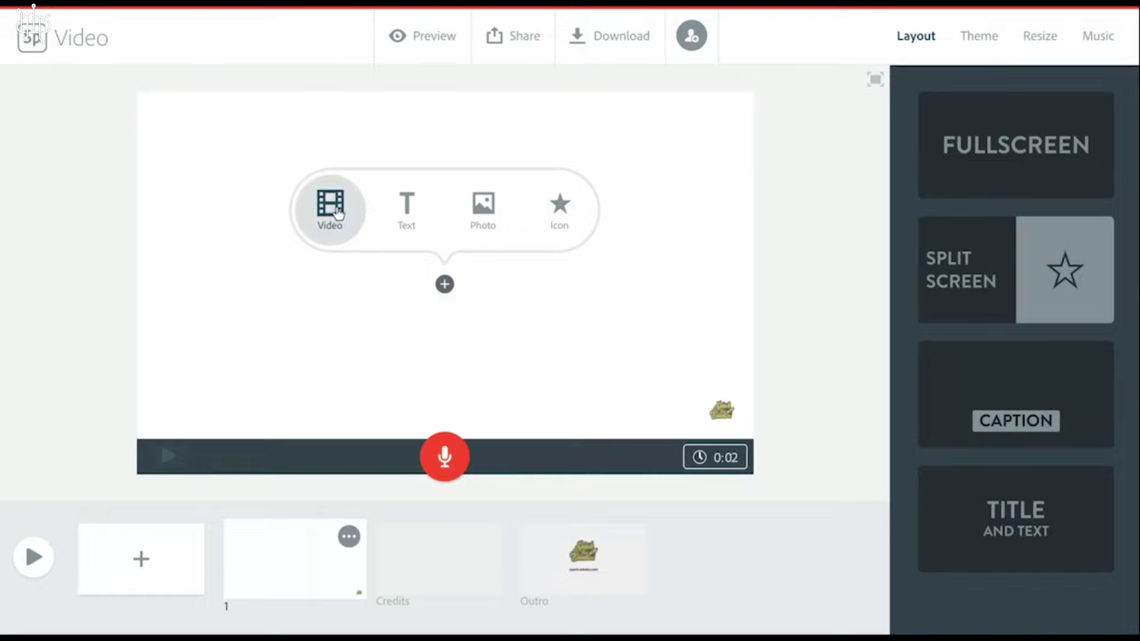
click(406, 219)
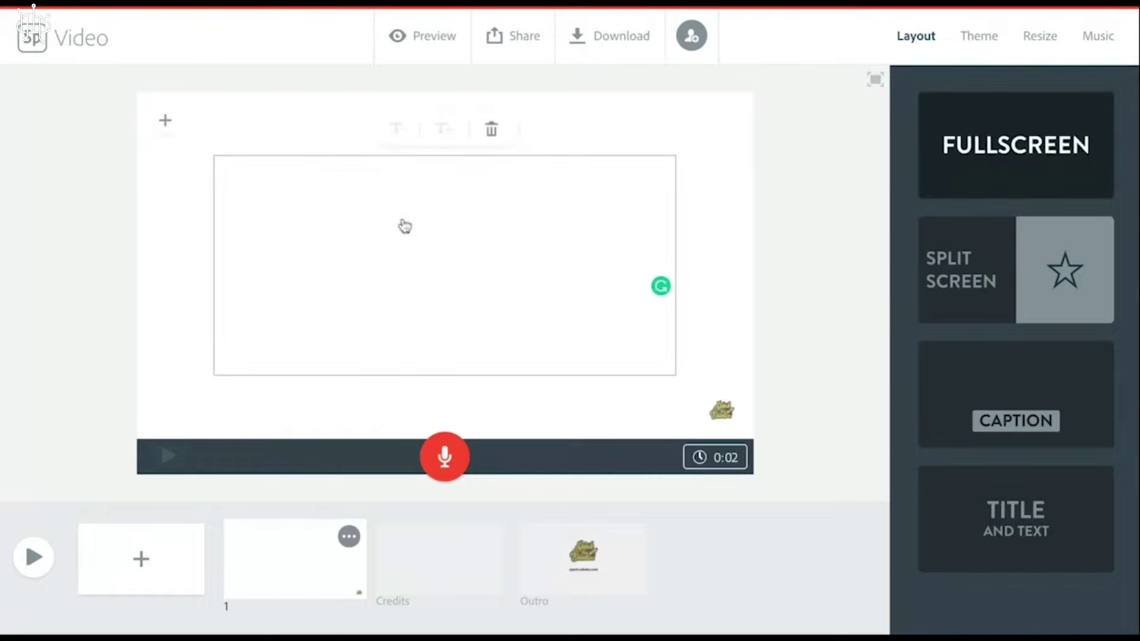
text(I am)
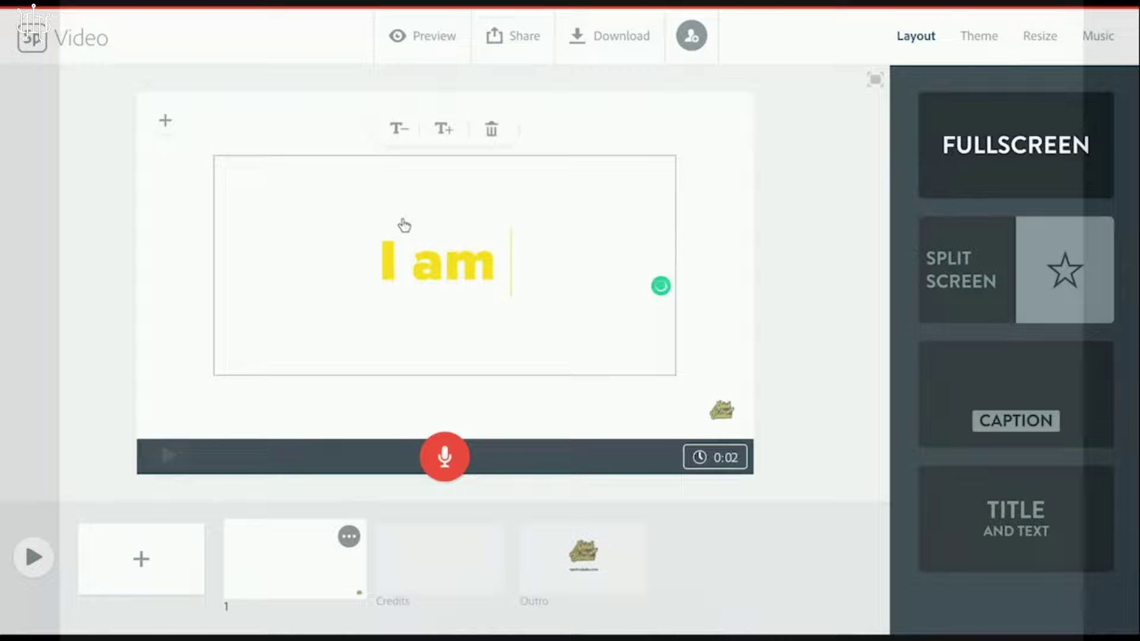